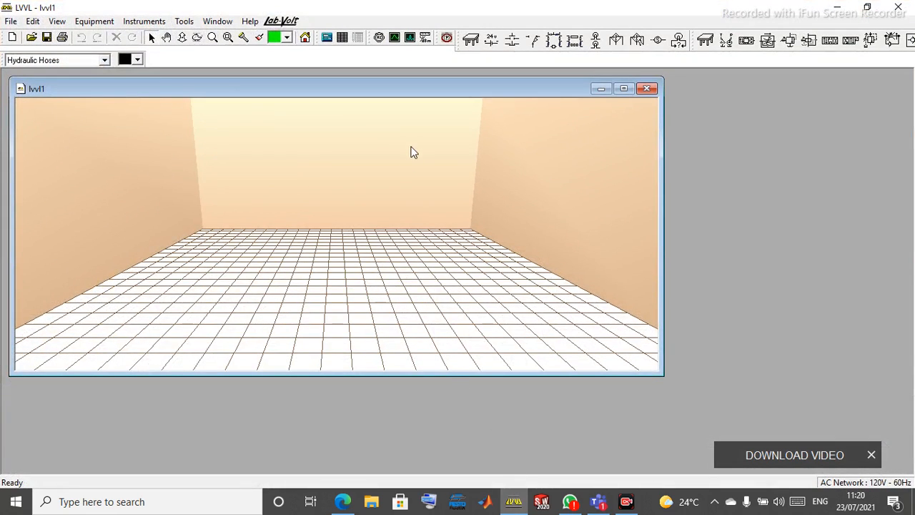
Place two hydraulic 6301 work surfaces side by side on the workspace floor
click(95, 26)
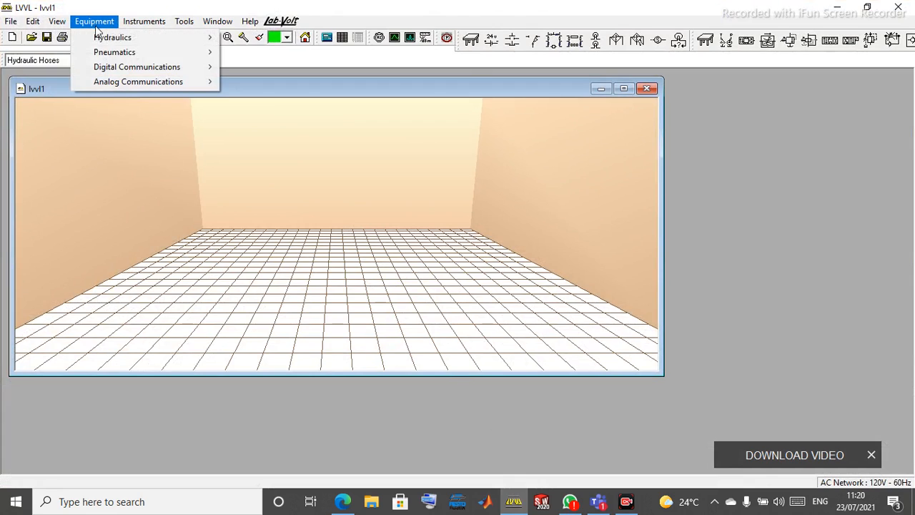
mouse_move(103, 39)
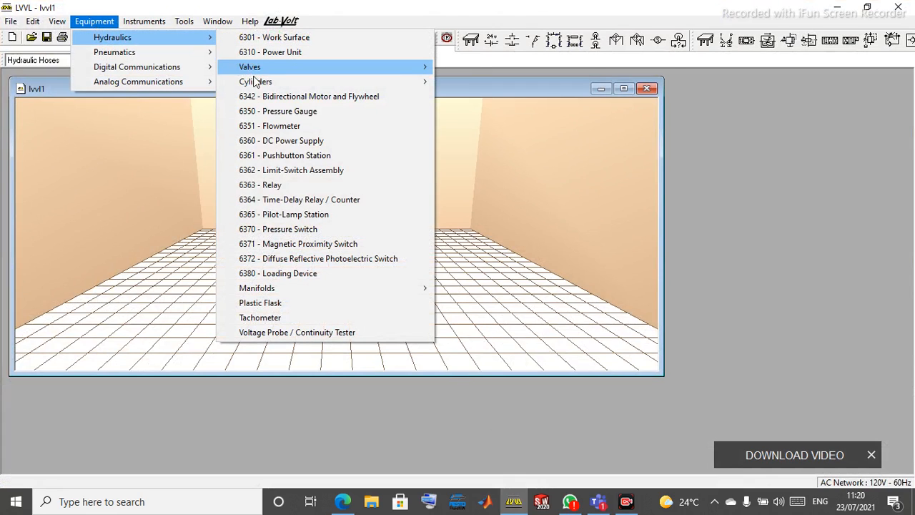
click(274, 39)
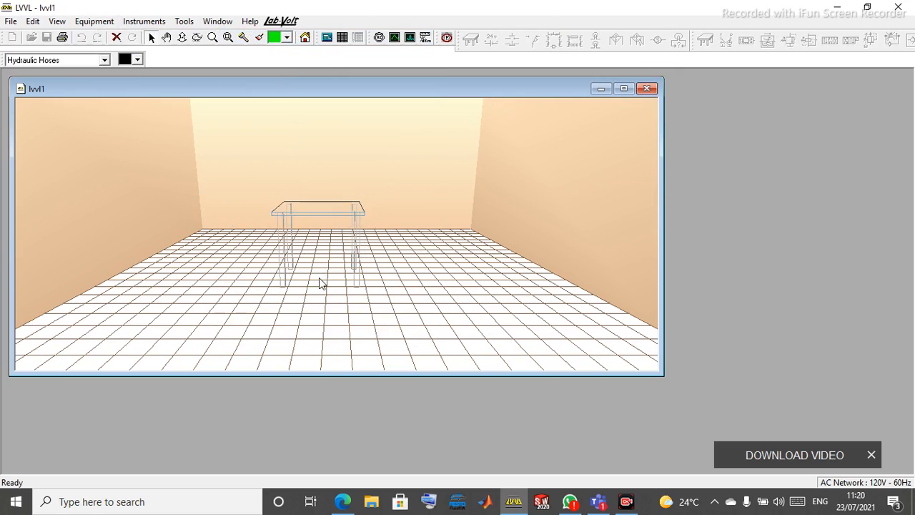
click(307, 302)
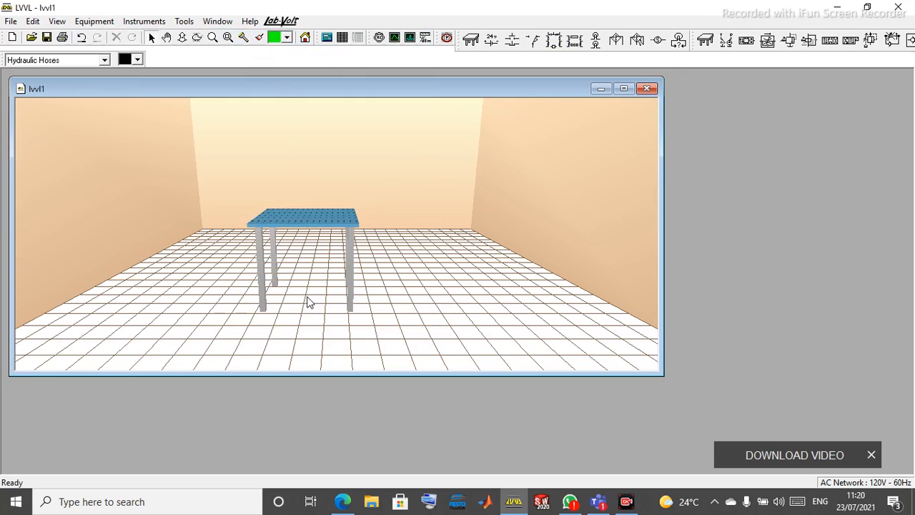
click(471, 40)
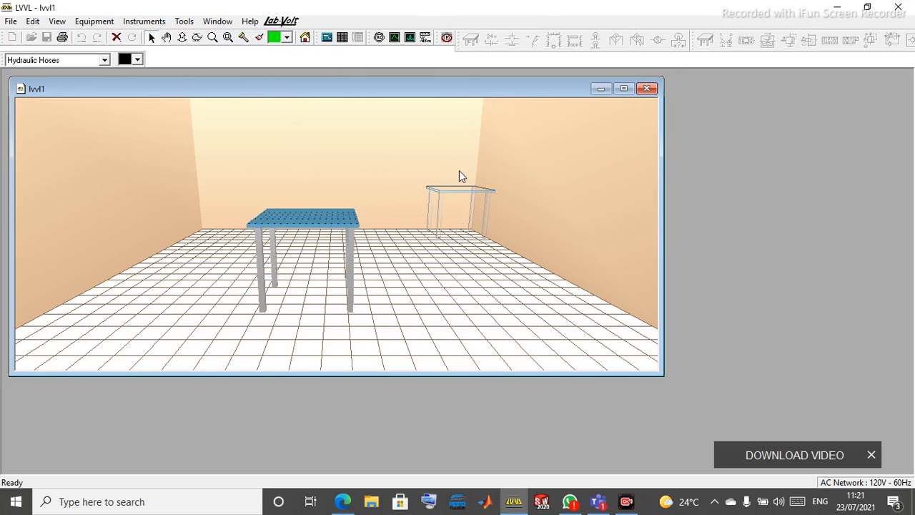
click(401, 303)
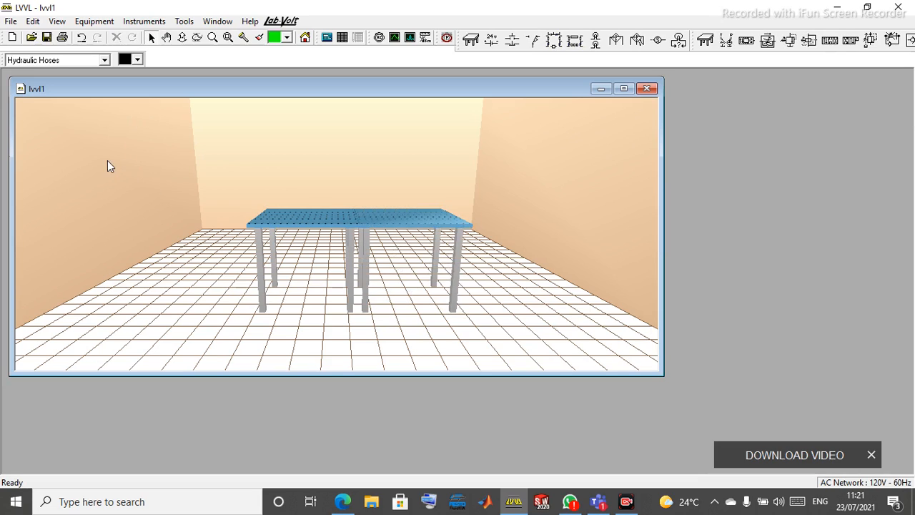
Add a 6340 double-acting cylinder with 2.5-cm bore at the rear of the left work surface, near the joint between the tables
click(99, 22)
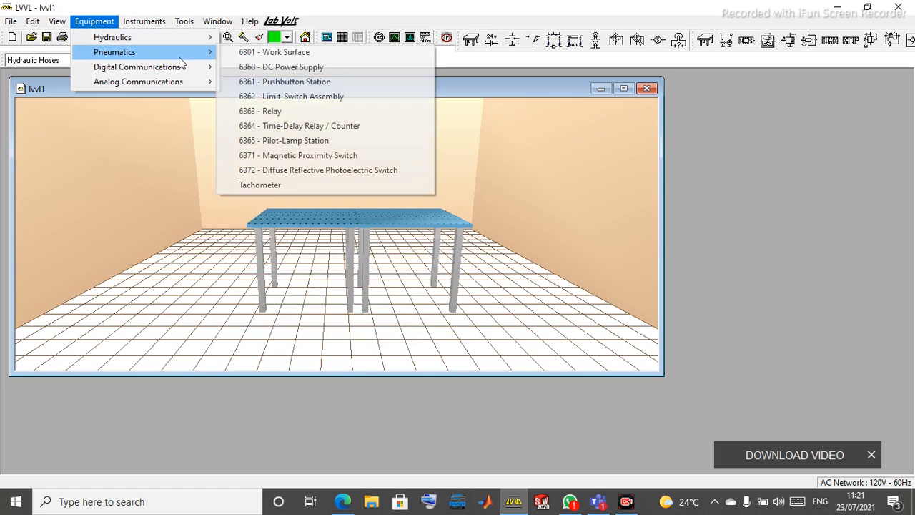
mouse_move(155, 39)
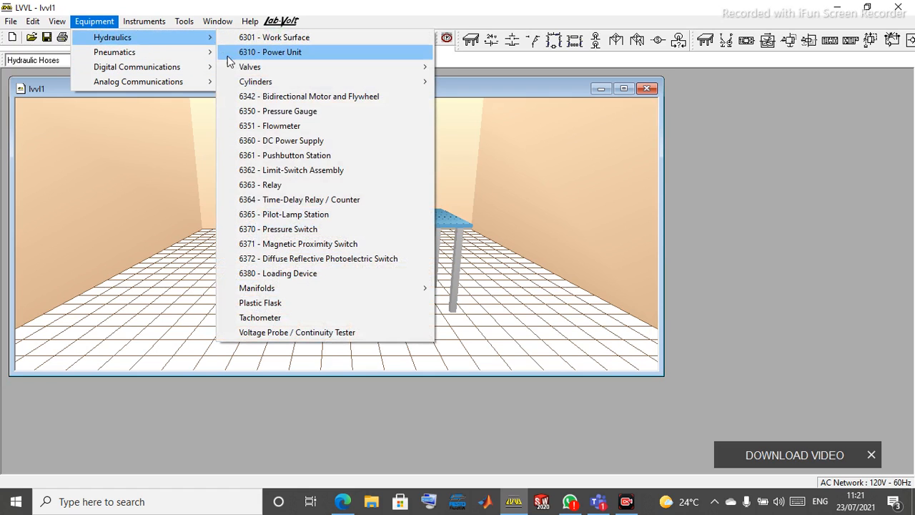
mouse_move(255, 82)
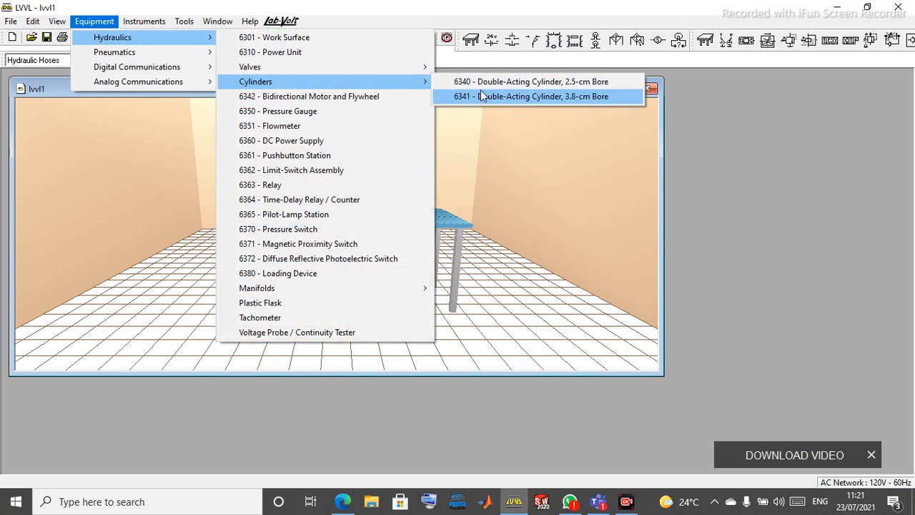
click(543, 85)
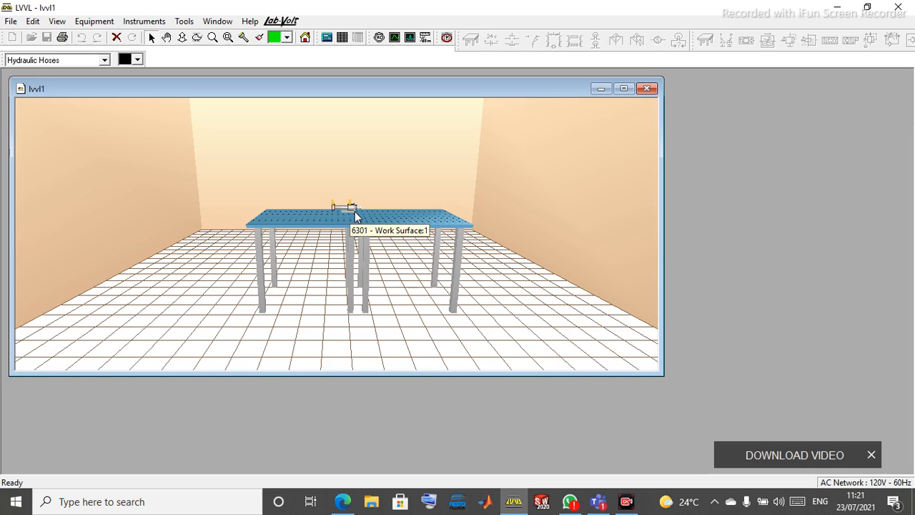
click(353, 216)
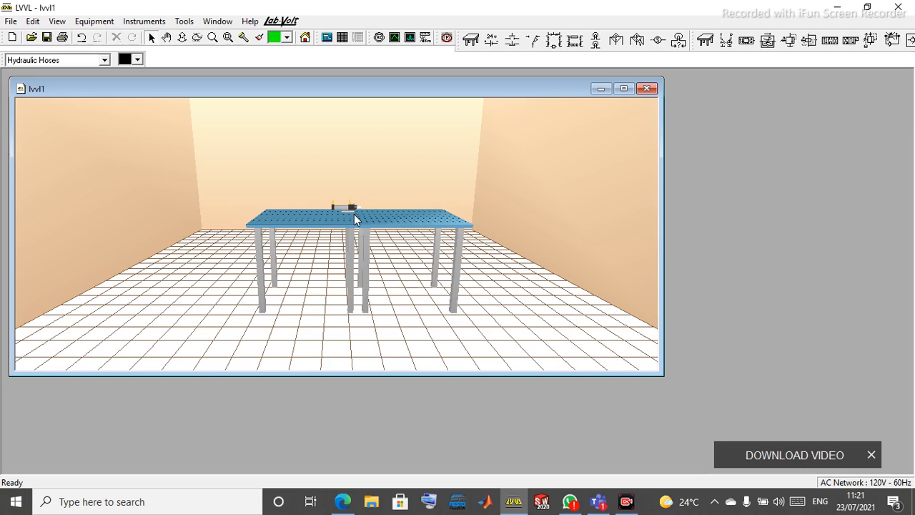
Add another 6340 double-acting cylinder with 2.5-cm bore on the left work surface, in front of the first cylinder
click(95, 22)
mouse_move(128, 43)
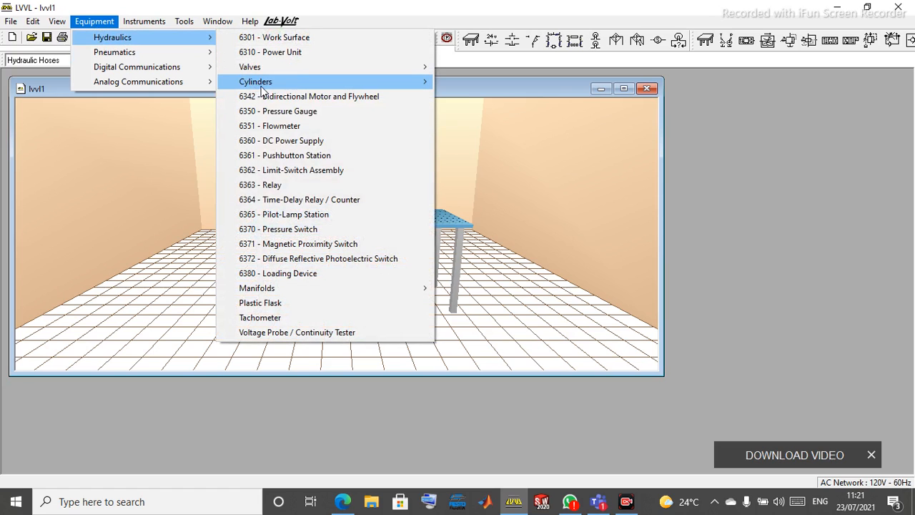
mouse_move(261, 84)
click(444, 84)
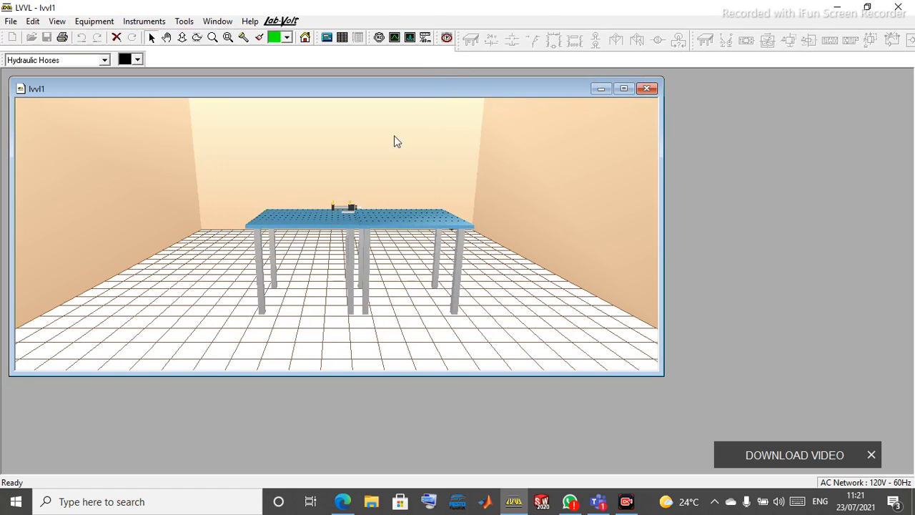
click(353, 223)
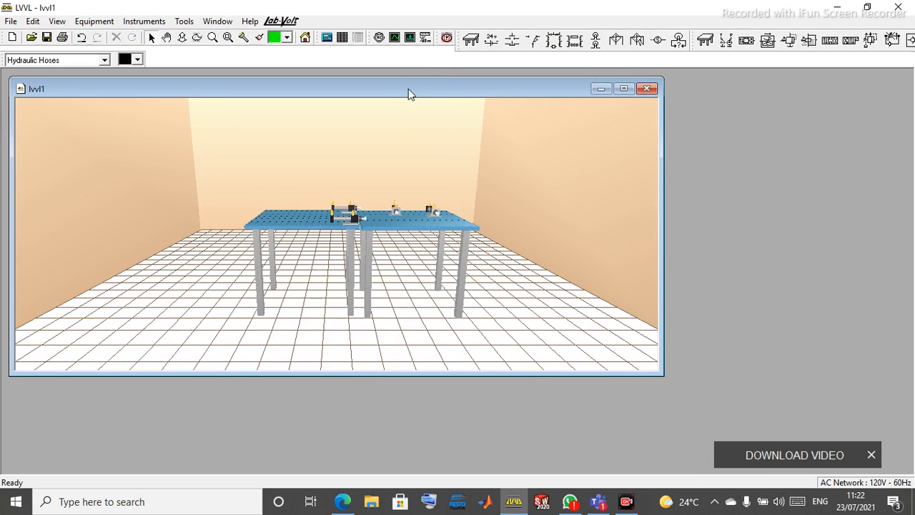
Maximize the lvvl1 workspace window
click(627, 89)
scroll(548, 260, up, 3)
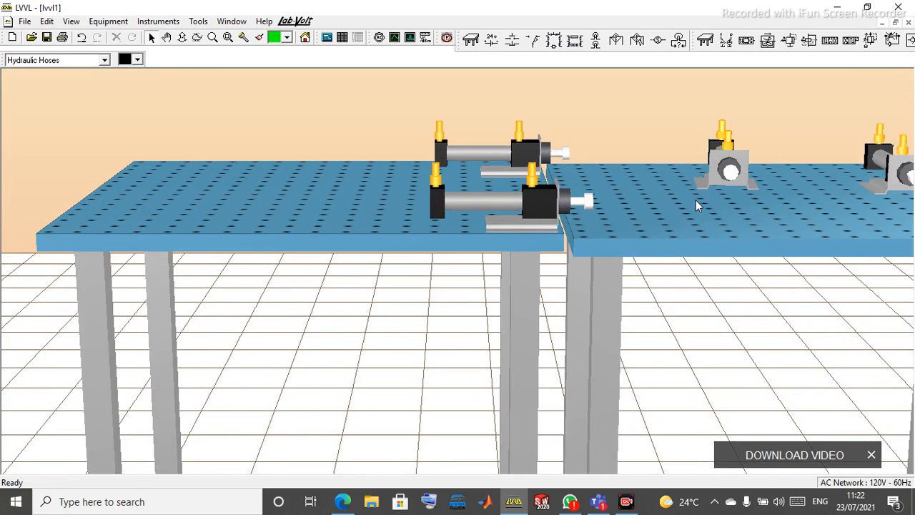
scroll(593, 216, down, 3)
scroll(620, 220, up, 3)
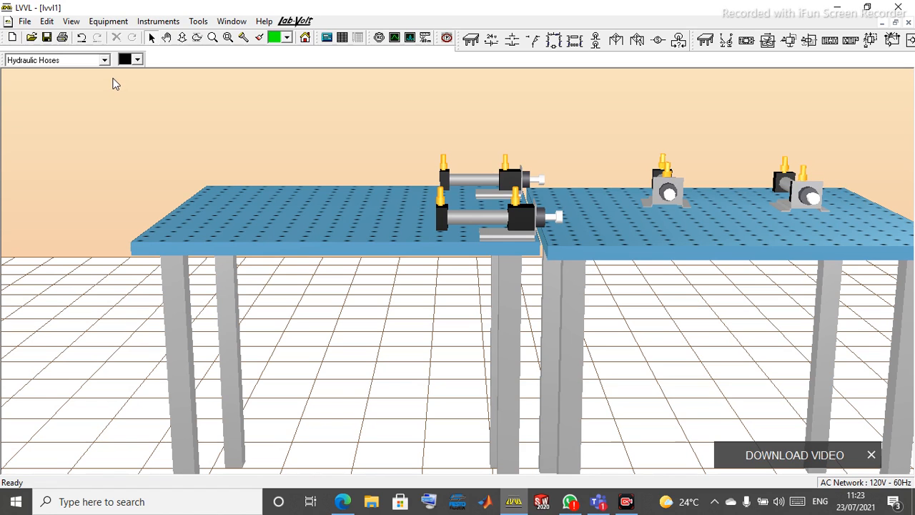
scroll(168, 115, down, 2)
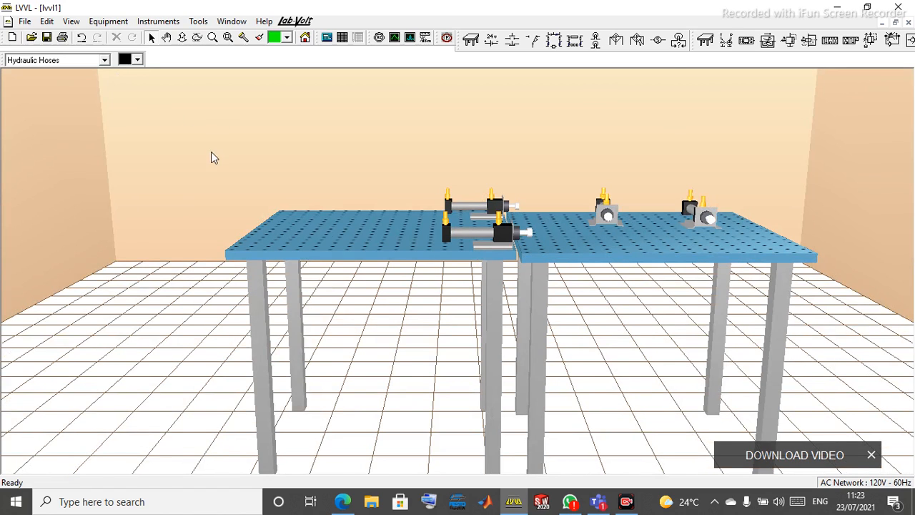
scroll(211, 157, down, 1)
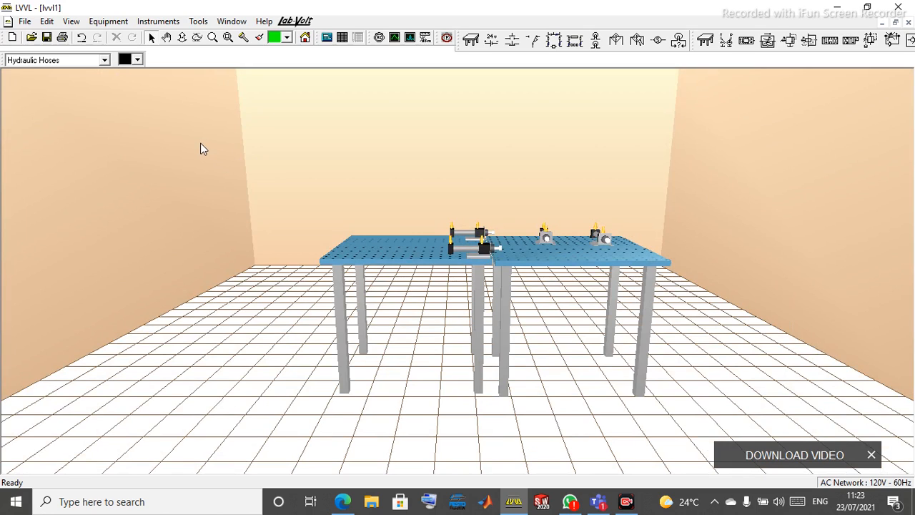
Place a 6390 fixed five-port manifold at the rear of the left work surface, beside the cap end of the rear cylinder
click(111, 22)
mouse_move(147, 37)
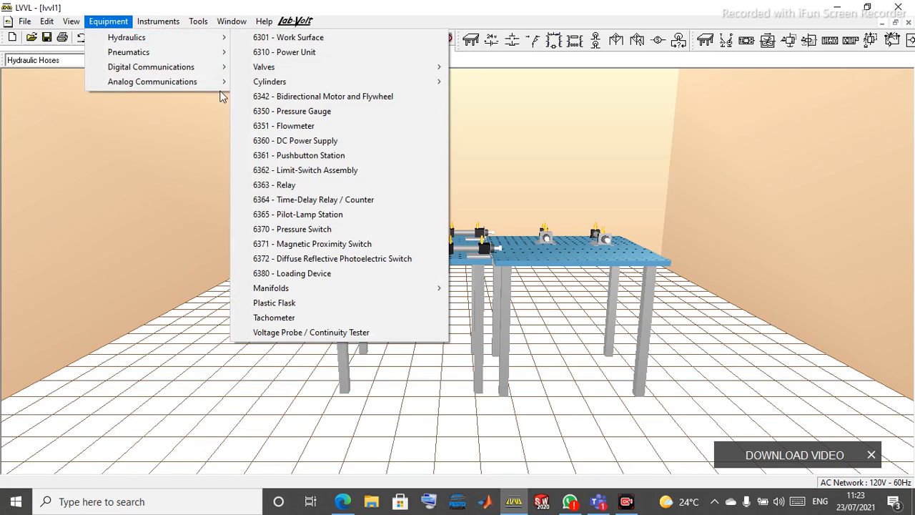
mouse_move(331, 289)
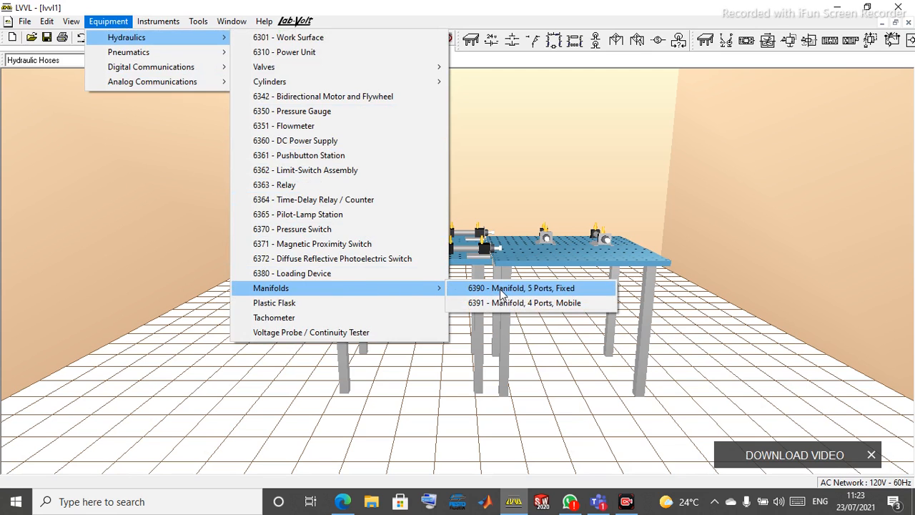
click(500, 288)
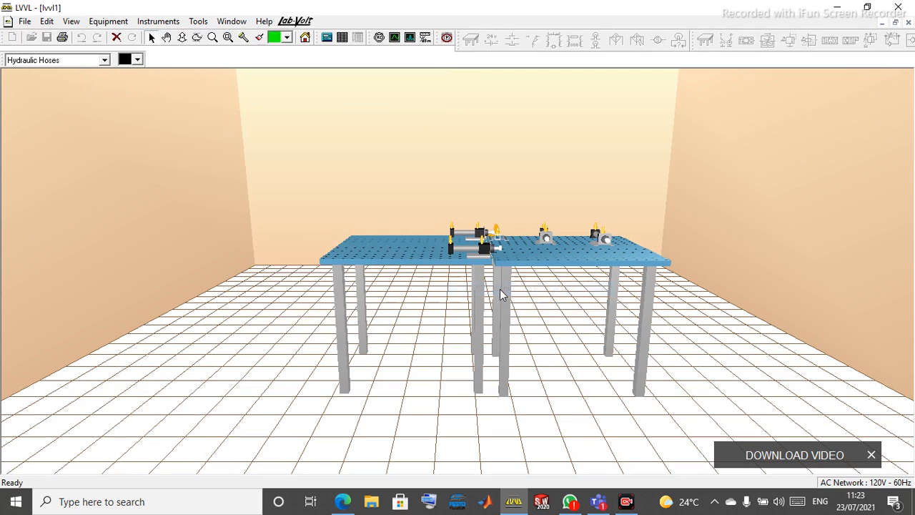
click(417, 240)
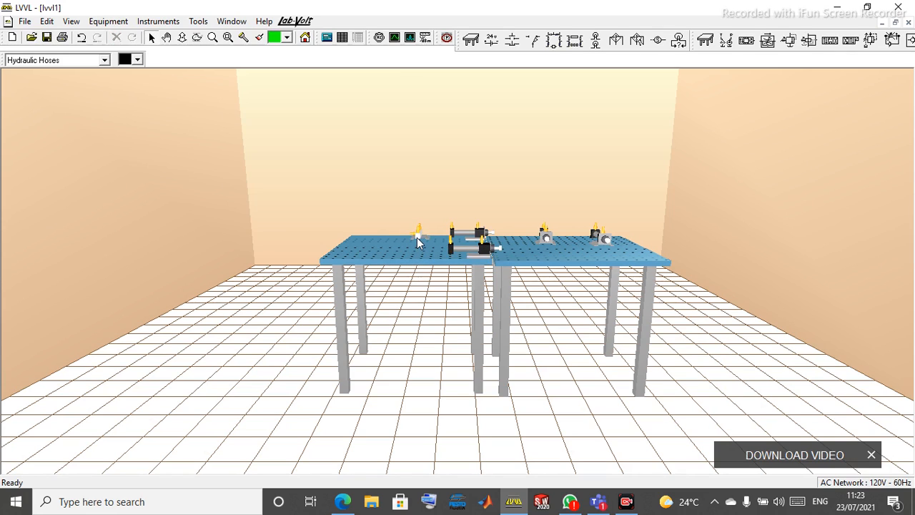
Place a second 6390 fixed five-port manifold in front of the first one, beside the front cylinder
click(115, 23)
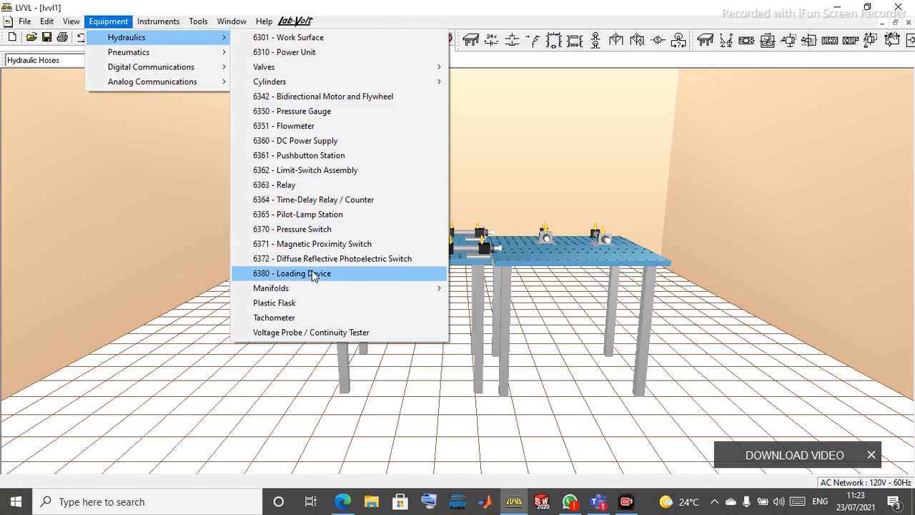
mouse_move(305, 292)
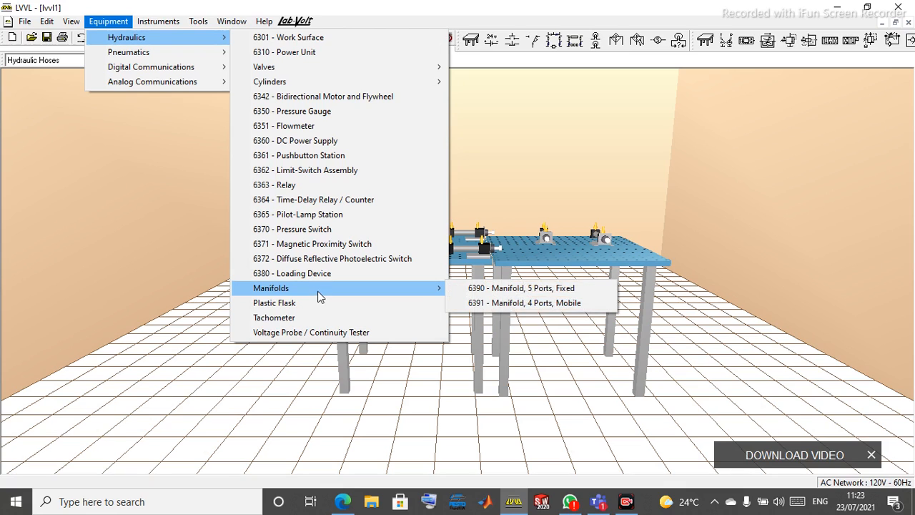
click(496, 288)
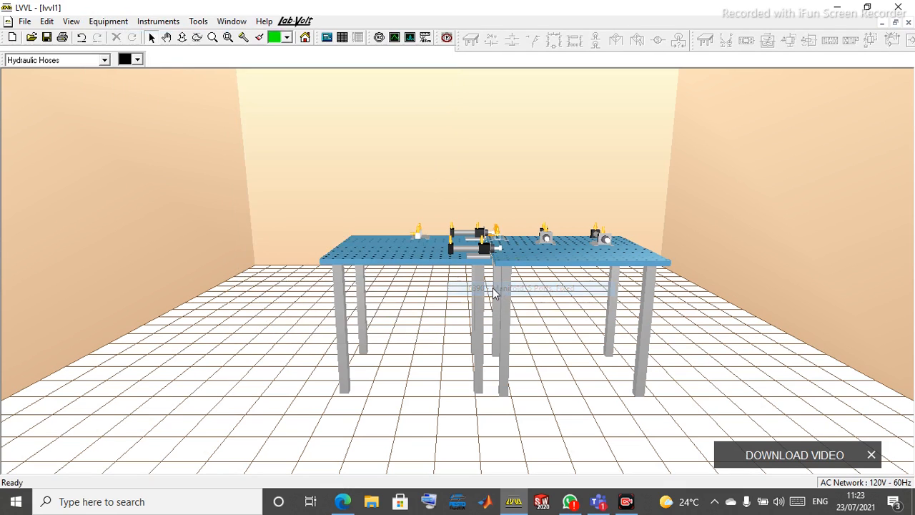
click(415, 260)
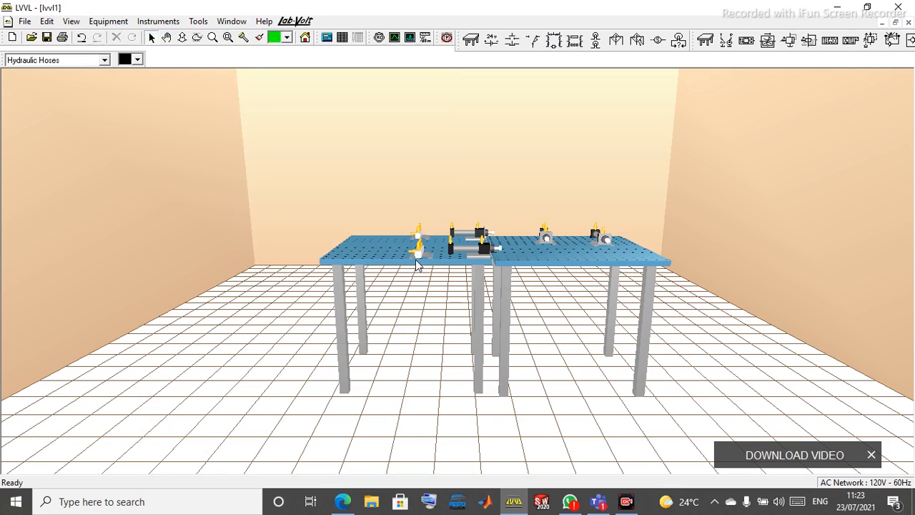
Place a 6310 hydraulic power unit on the floor to the left of the work surfaces
click(111, 22)
mouse_move(121, 42)
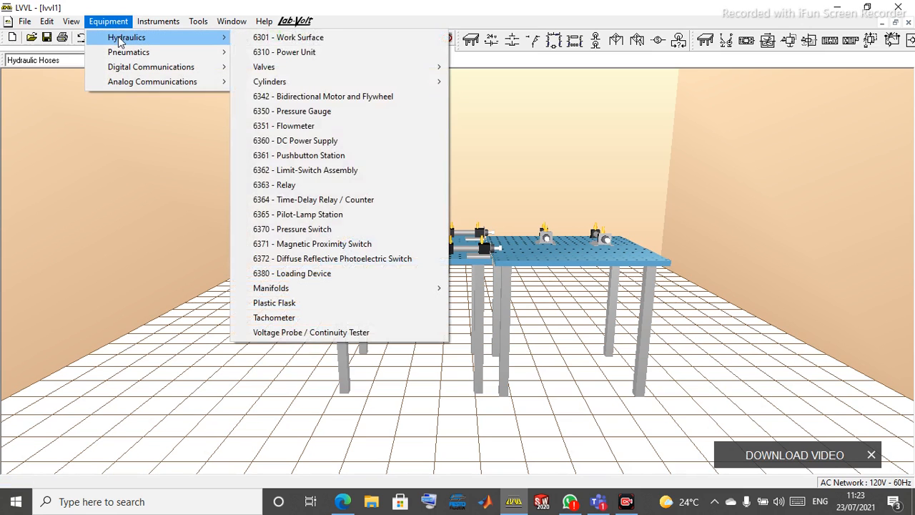
click(293, 56)
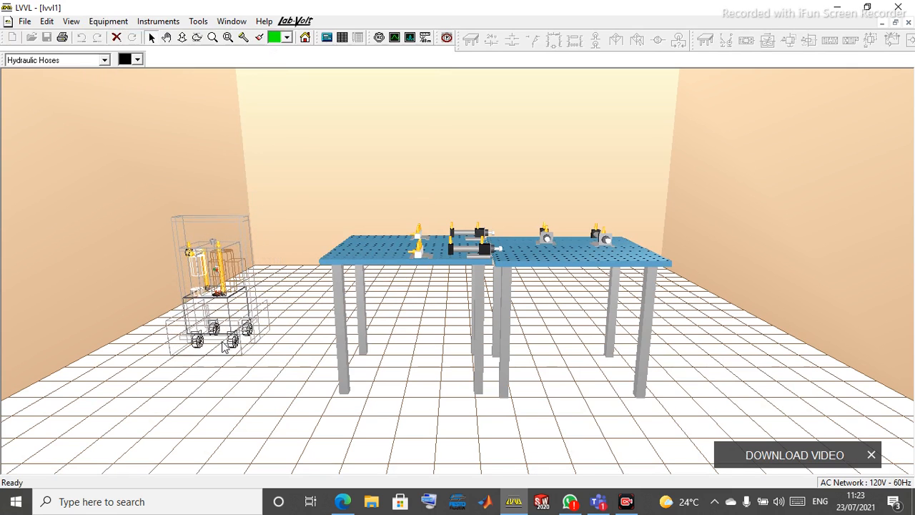
click(222, 343)
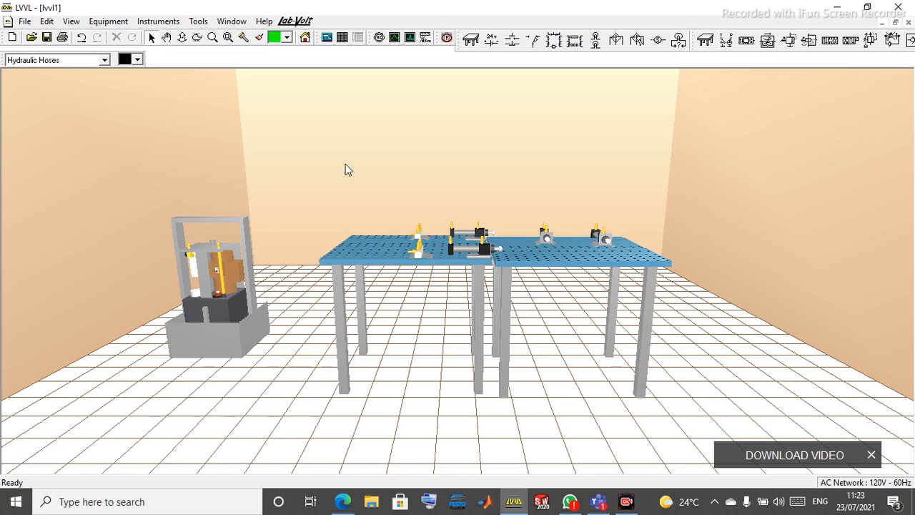
Place a 6320 lever-operated directional valve near the outer end of the left work surface, beside the manifolds
click(117, 22)
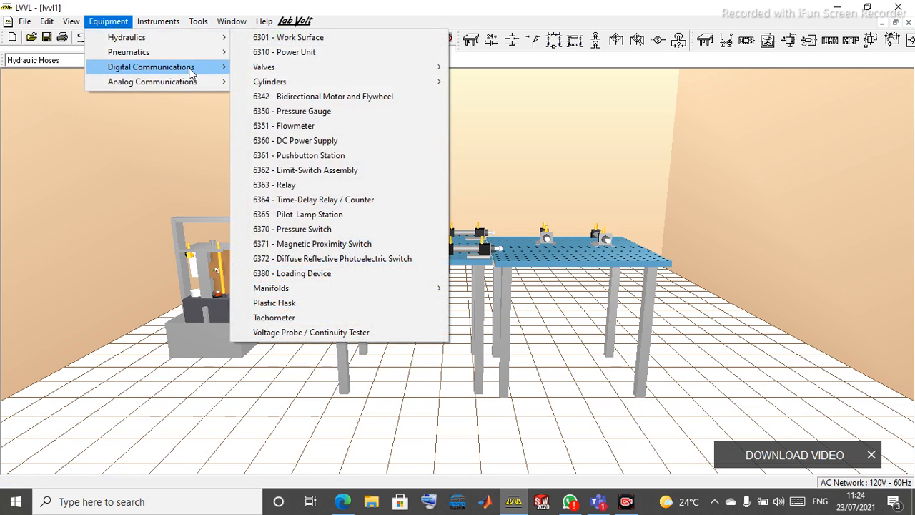
mouse_move(268, 68)
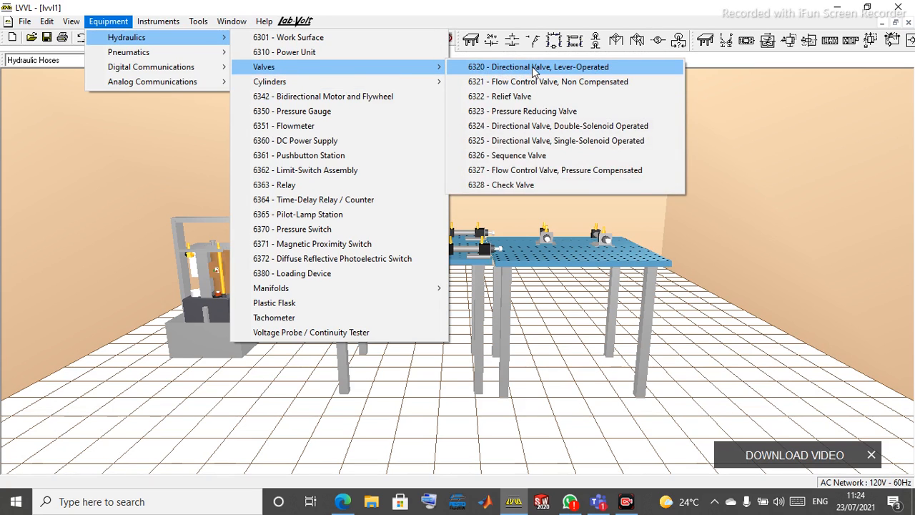
click(533, 69)
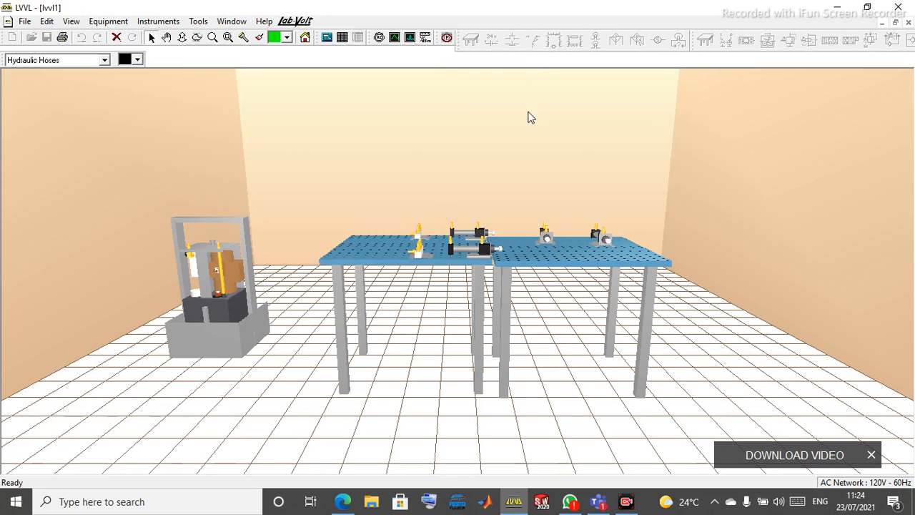
click(366, 255)
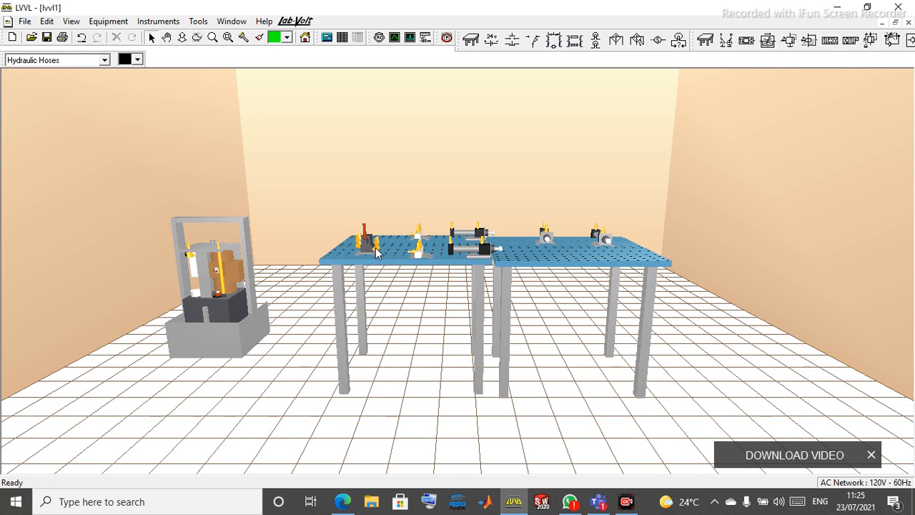
Connect hoses from the directional valve's two ports facing the manifolds to the side ports of the rear and front manifolds
scroll(376, 249, up, 2)
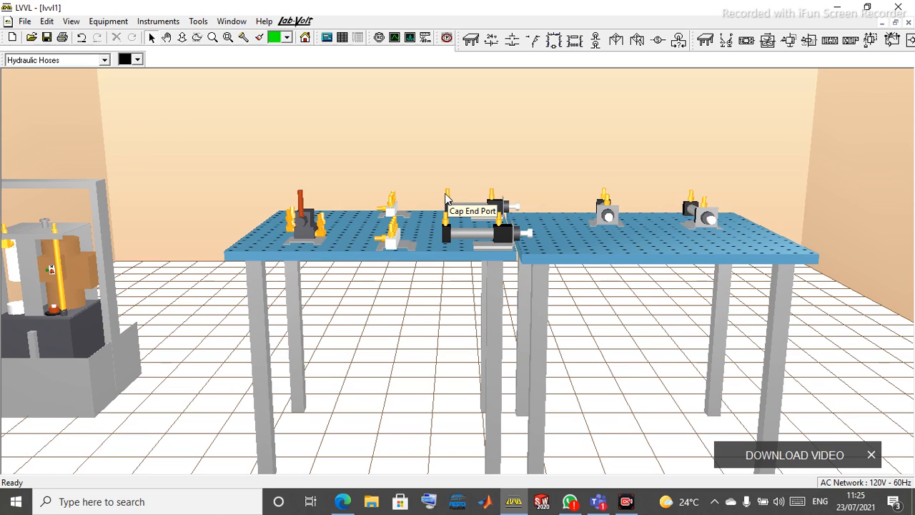
click(321, 227)
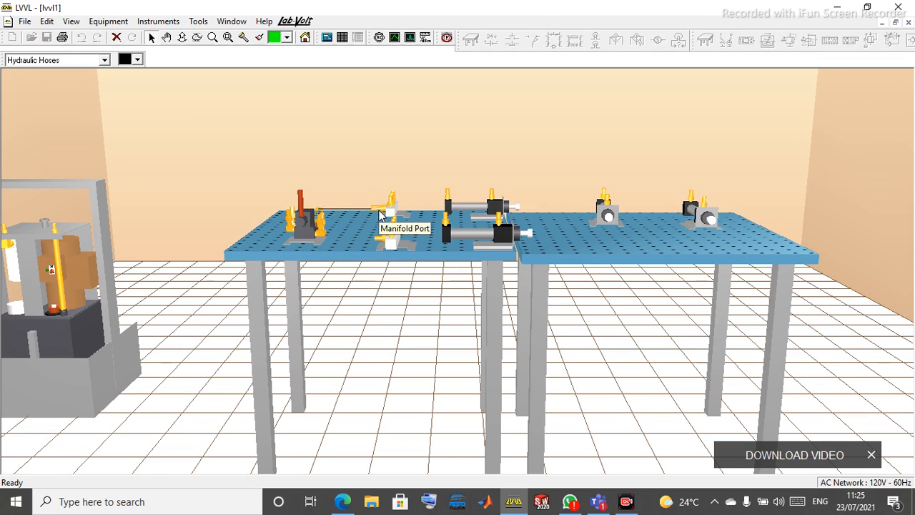
click(381, 214)
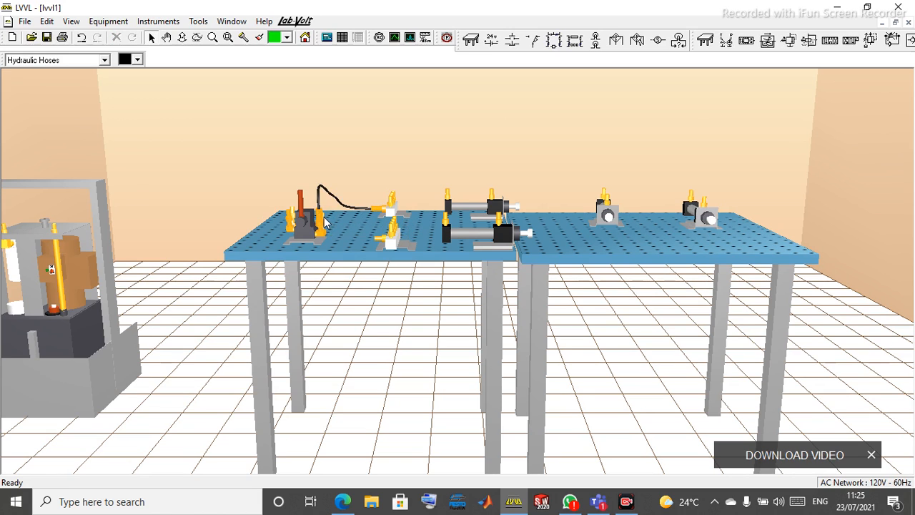
scroll(326, 223, up, 2)
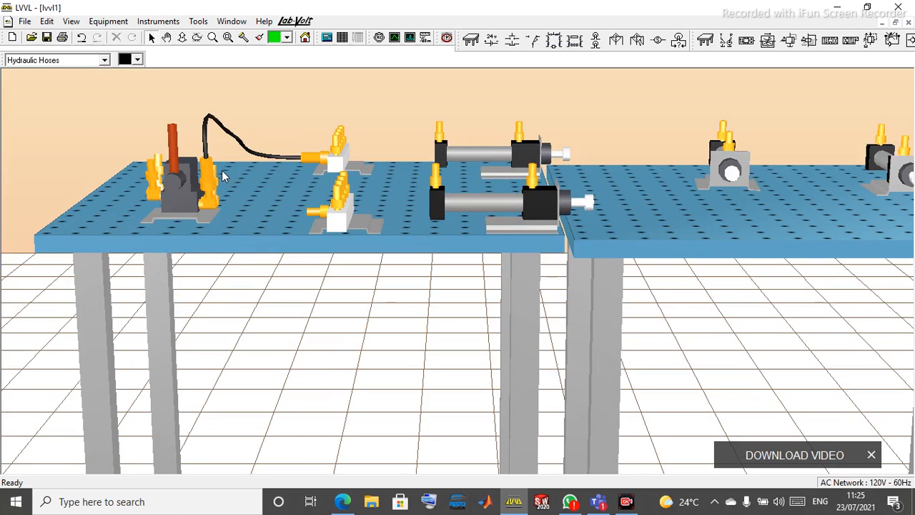
drag(217, 177, 313, 211)
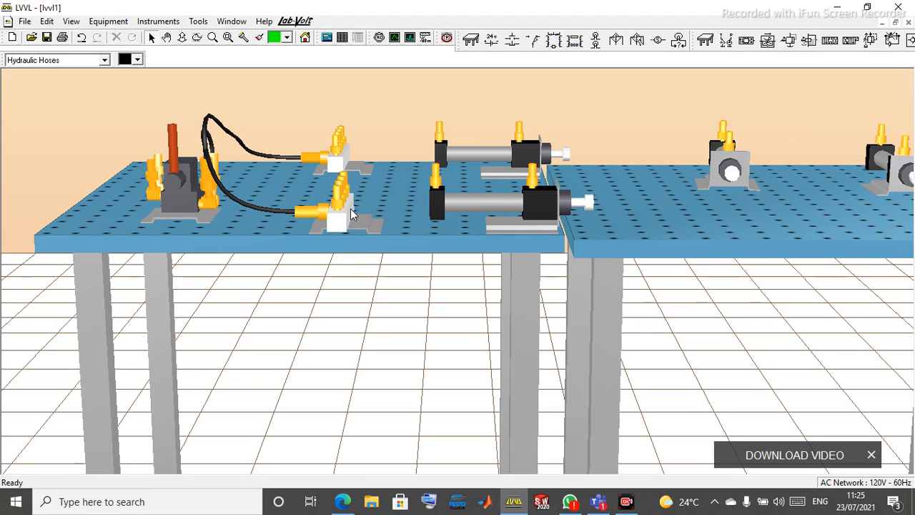
Connect two hoses from the rear manifold to the cap-end ports of the rear and front cylinders on the left work surface
click(342, 132)
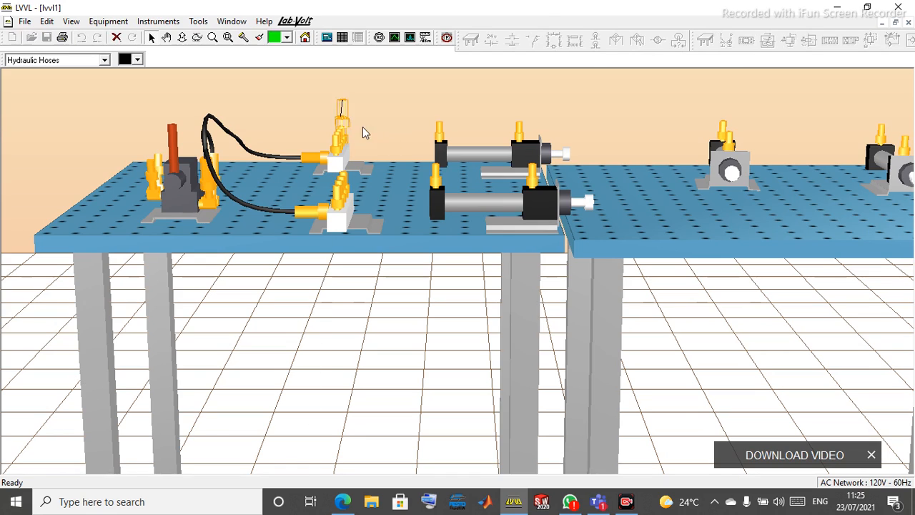
click(439, 139)
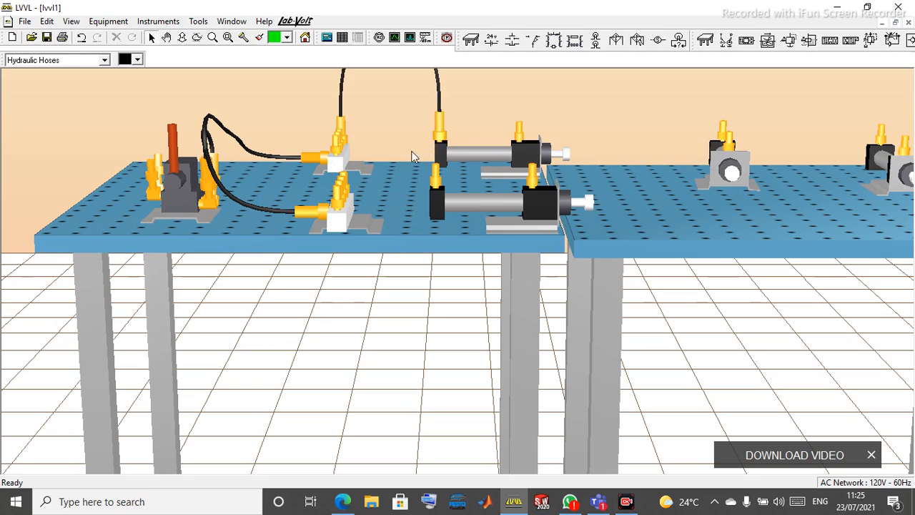
click(343, 141)
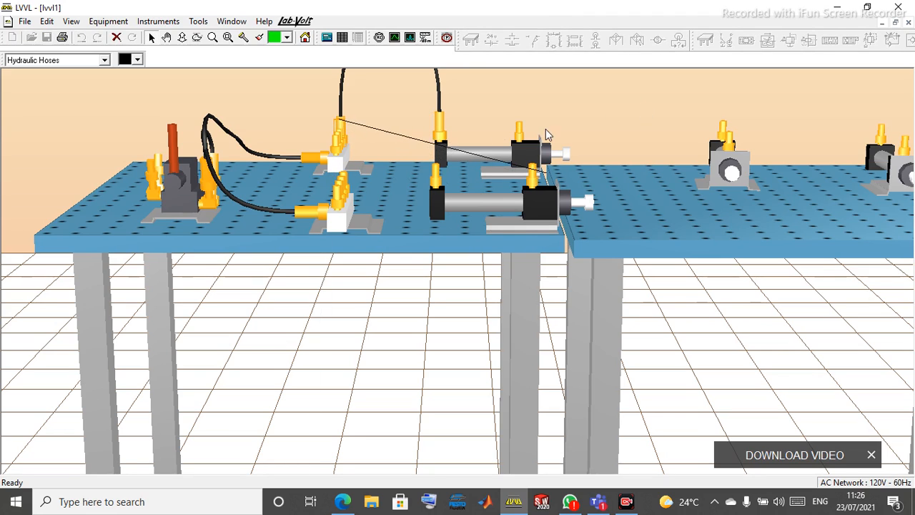
click(438, 173)
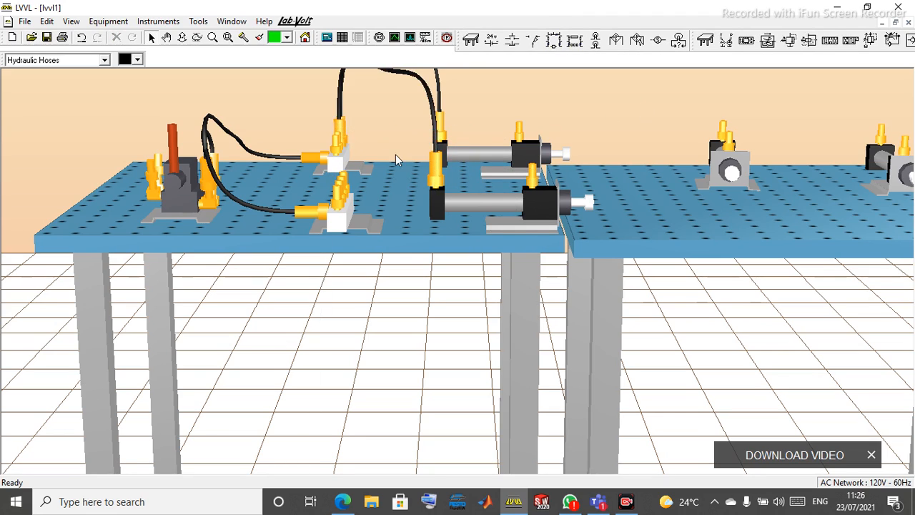
Connect two more hoses from the rear manifold to the cap-end ports of both cylinders on the right work surface
click(341, 136)
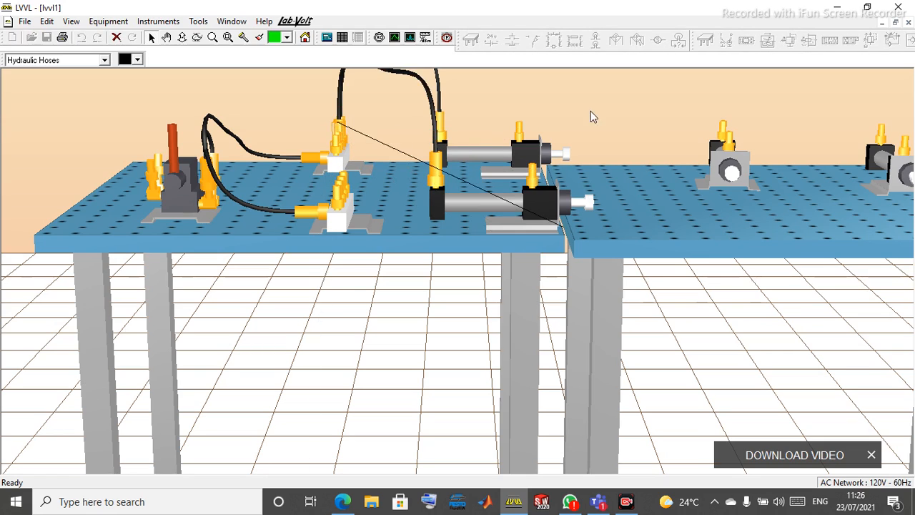
click(722, 117)
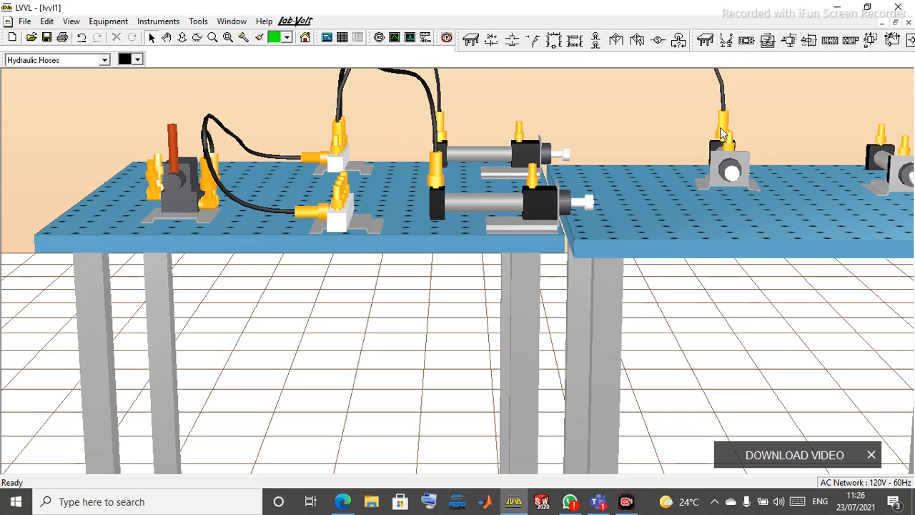
click(341, 147)
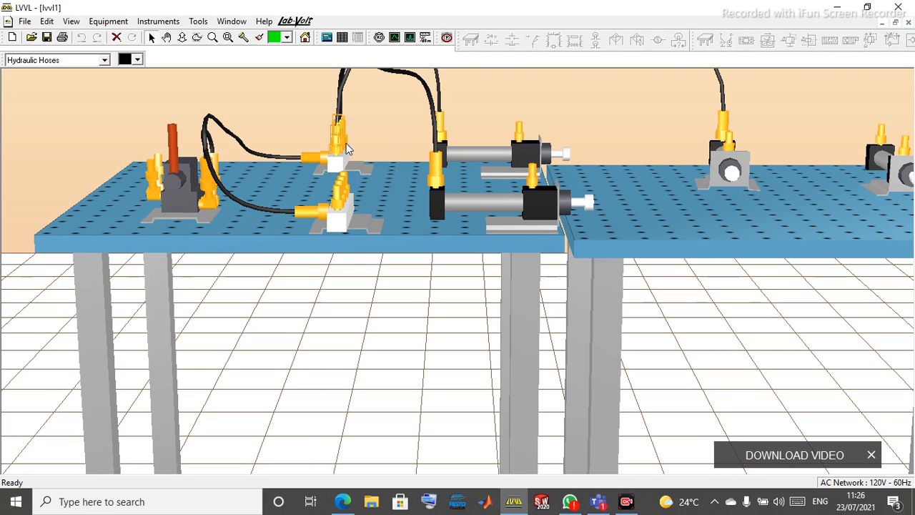
click(884, 136)
scroll(596, 306, up, 2)
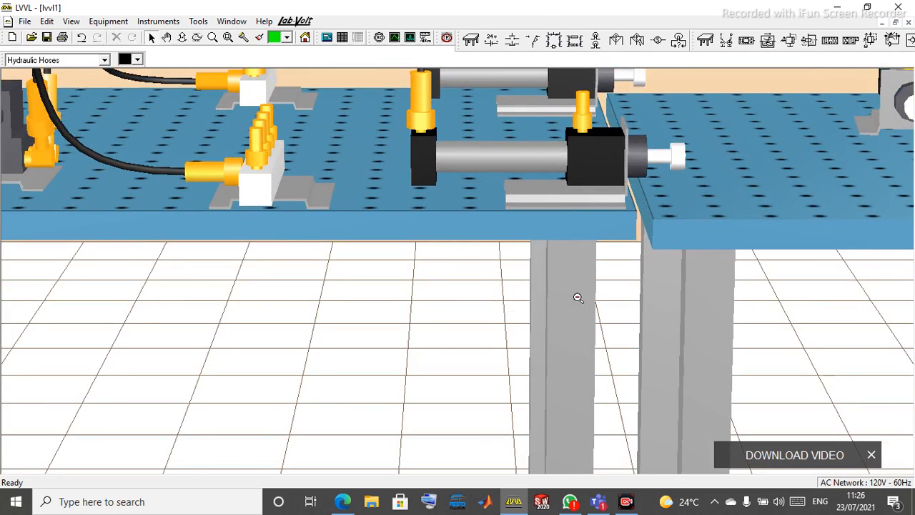
scroll(572, 299, down, 4)
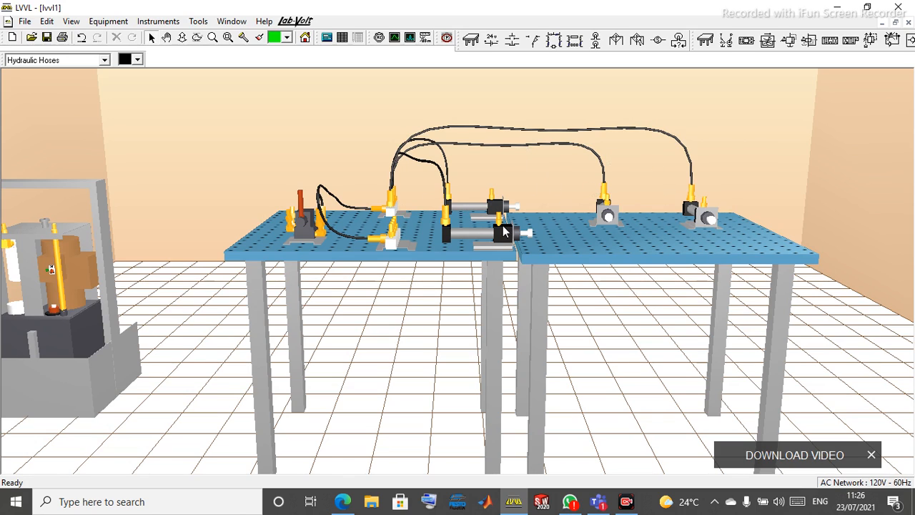
Colour all hoses attached to the rear manifold red, including its valve hose, and return to selection mode
click(287, 39)
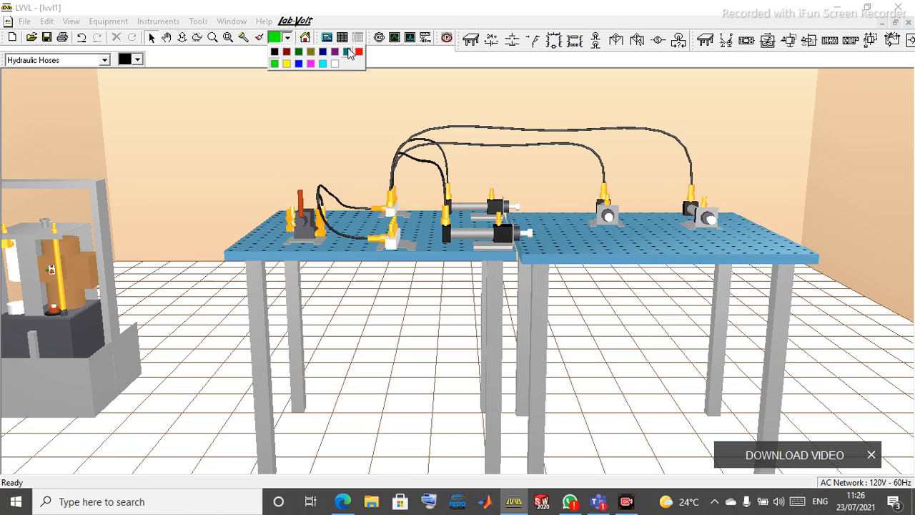
click(359, 55)
click(258, 37)
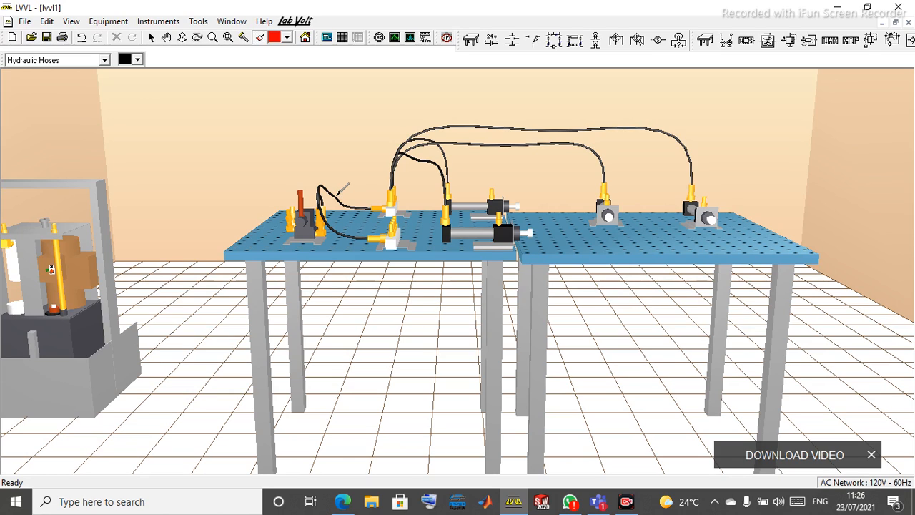
click(339, 198)
click(442, 154)
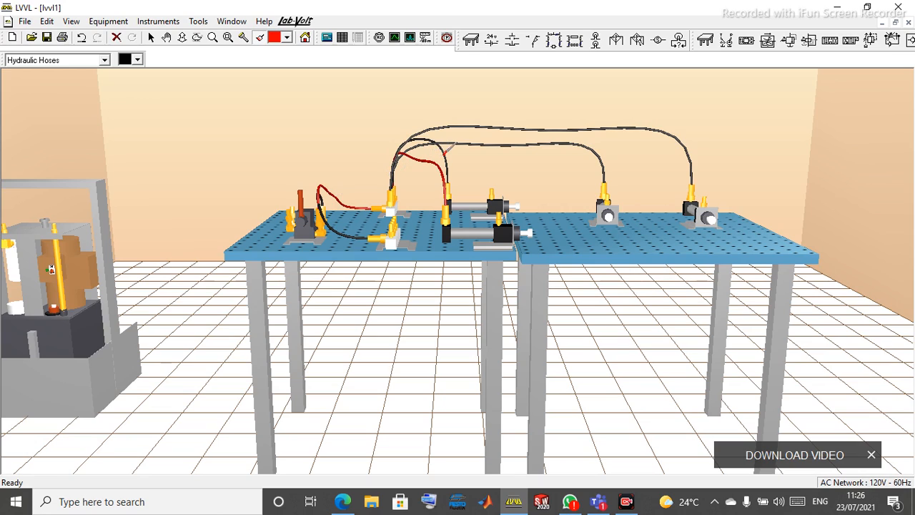
click(464, 143)
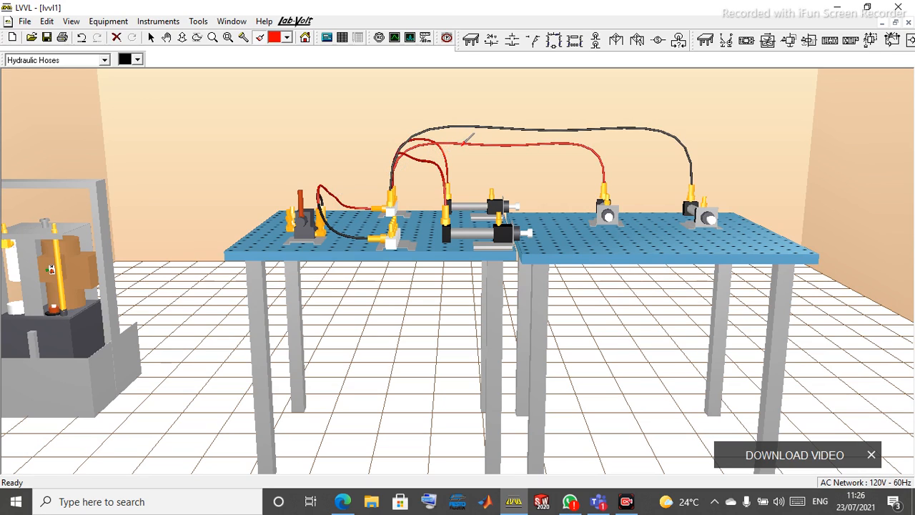
click(482, 125)
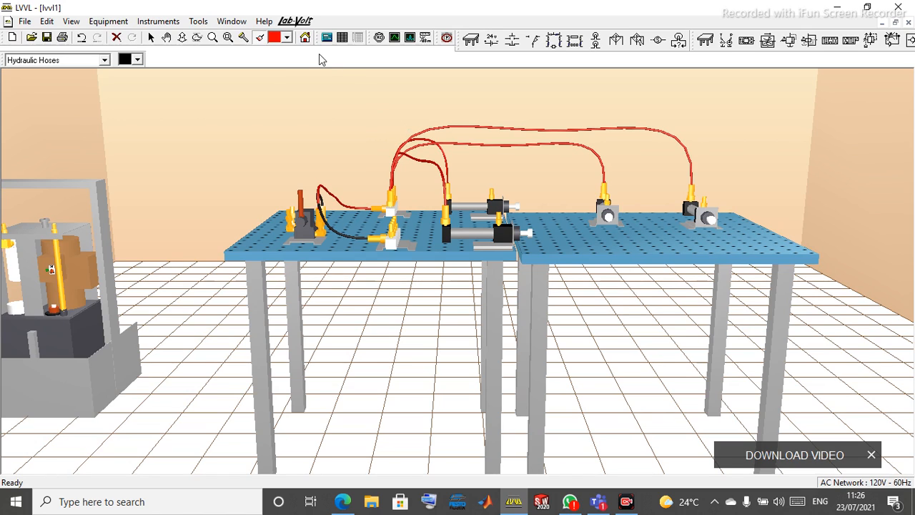
right_click(279, 96)
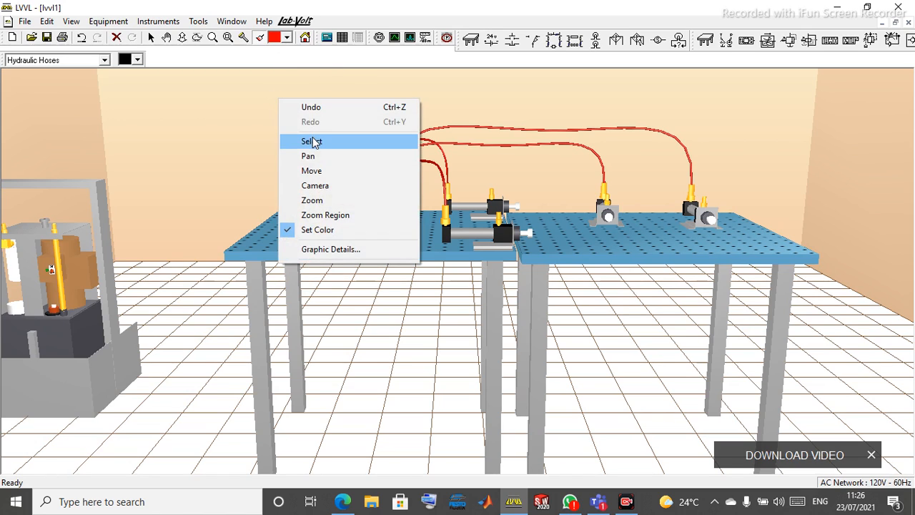
click(313, 141)
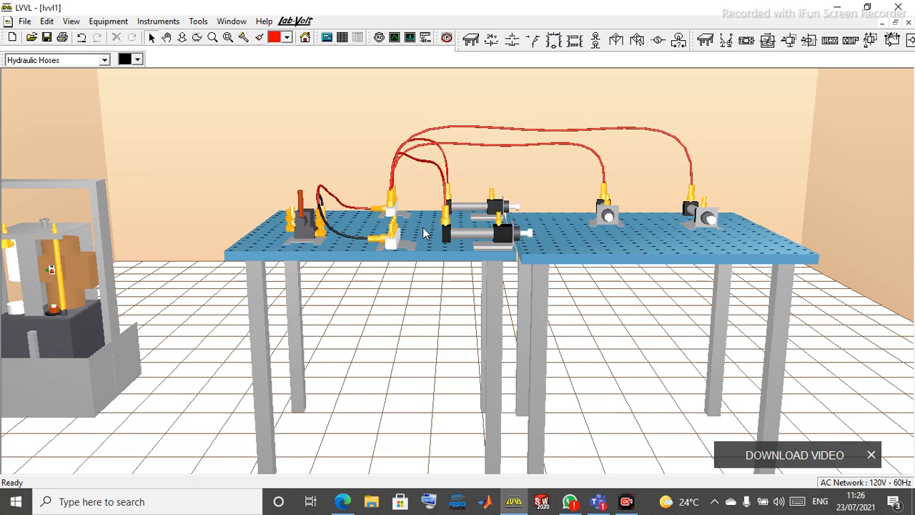
Connect the rod-end ports of both left-surface cylinders and the nearer right-surface cylinder to the front manifold
click(496, 198)
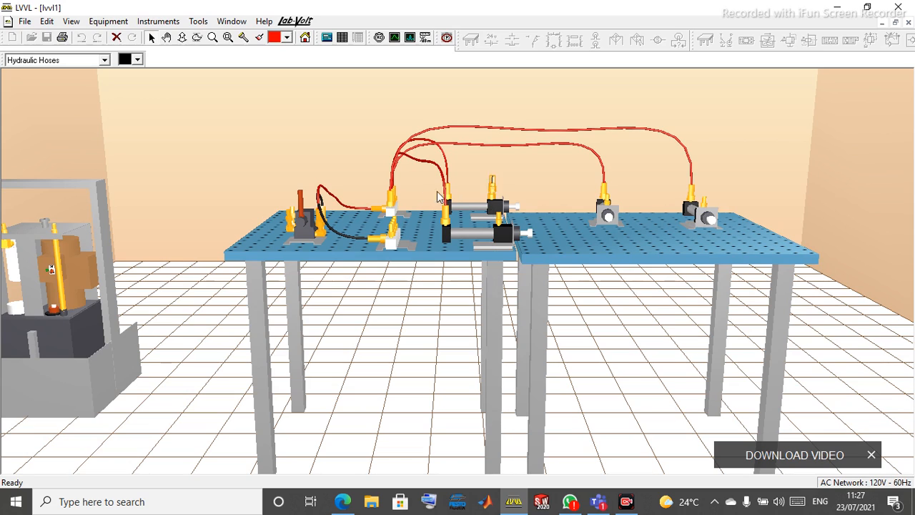
click(395, 223)
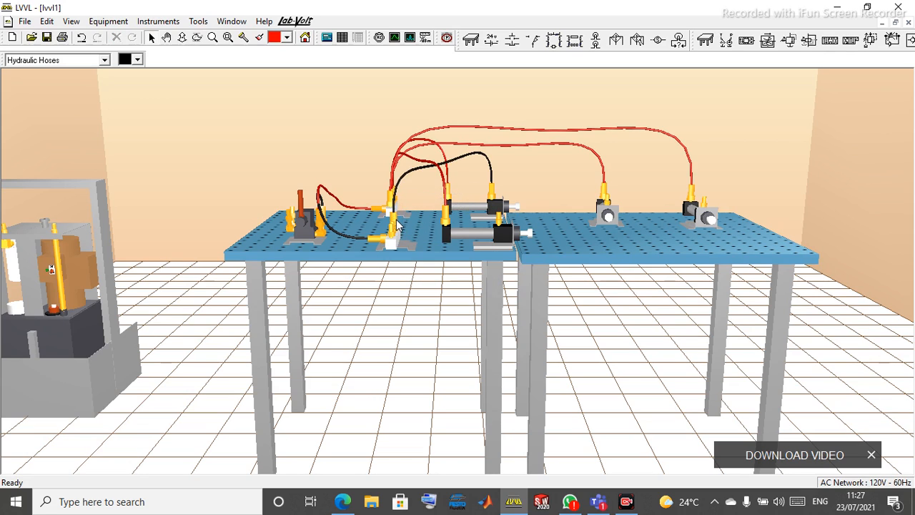
click(501, 224)
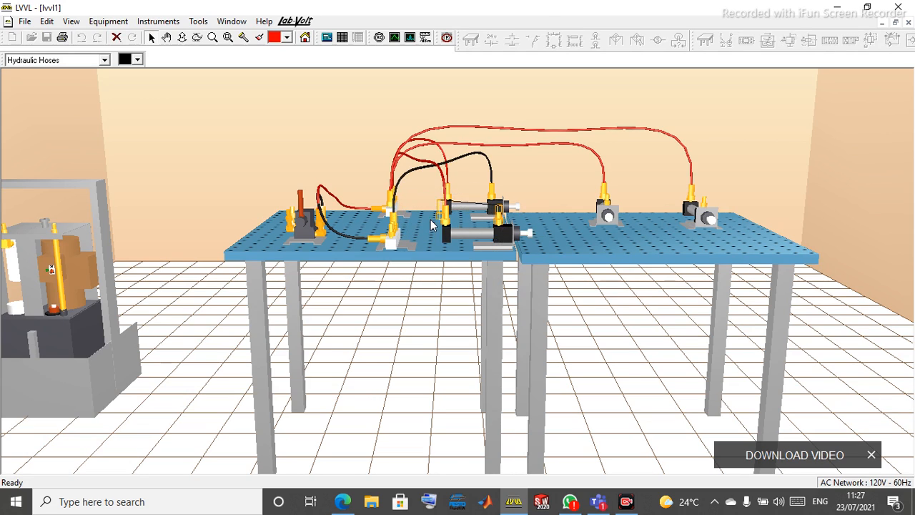
click(395, 227)
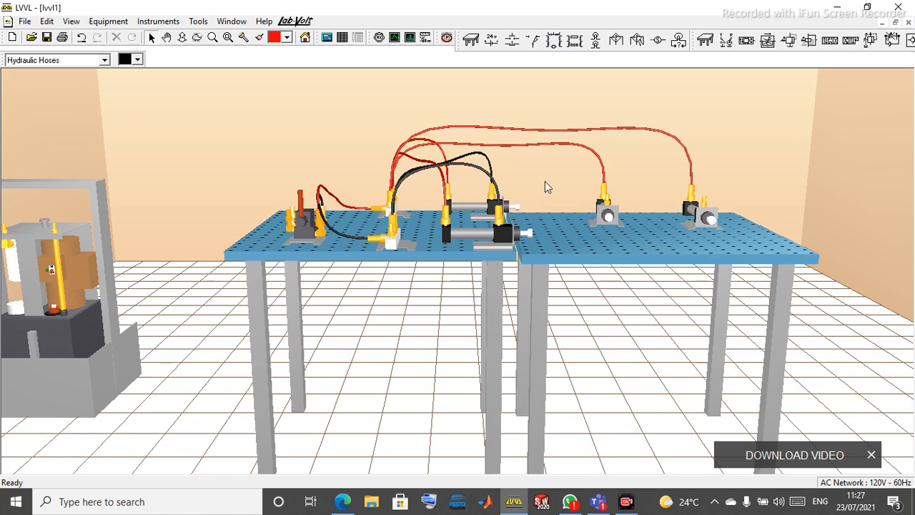
click(607, 198)
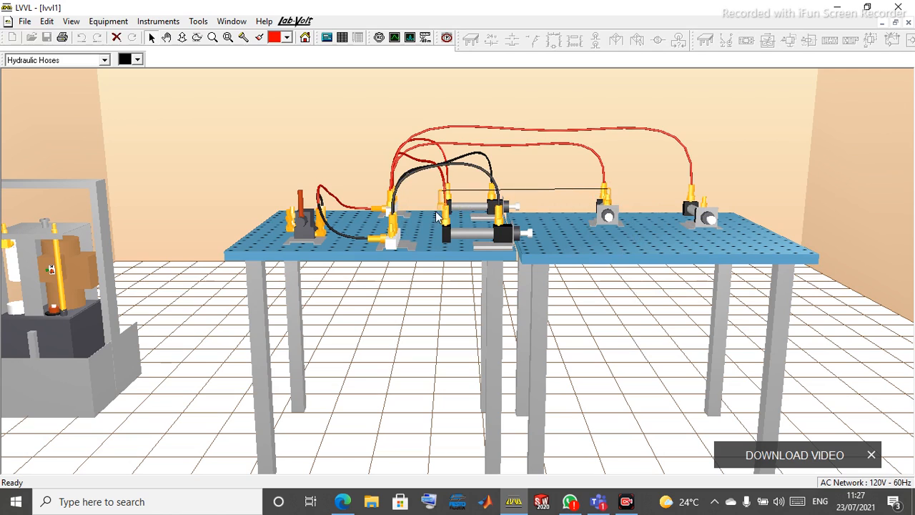
click(393, 229)
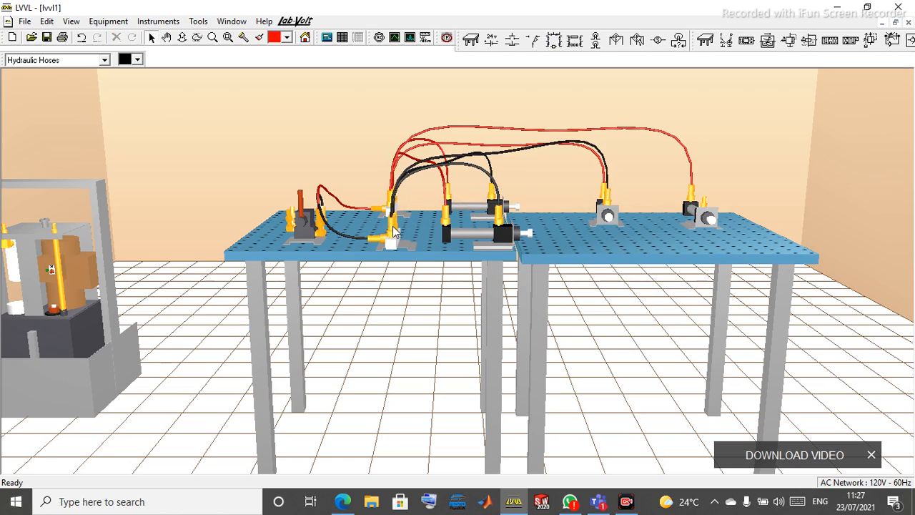
Connect the rod-end port of the farther cylinder on the right work surface to the free port of the front manifold
scroll(401, 233, up, 4)
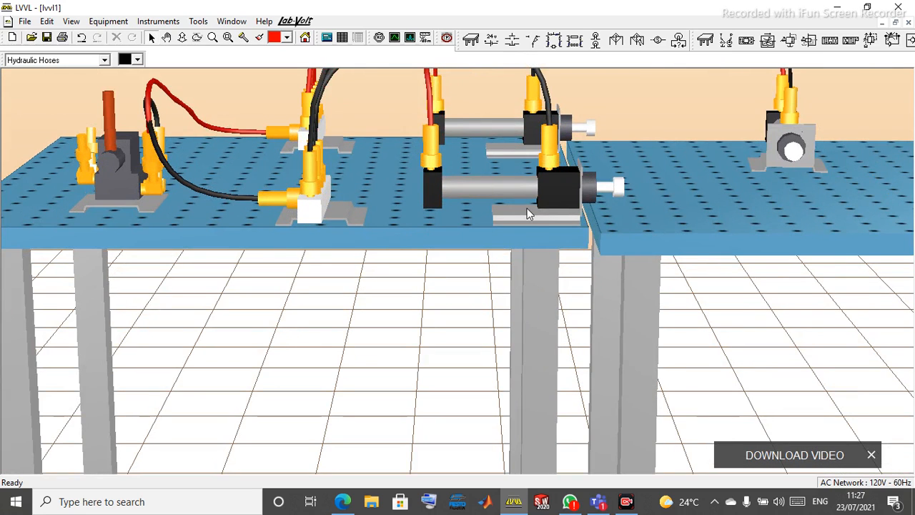
scroll(758, 141, down, 5)
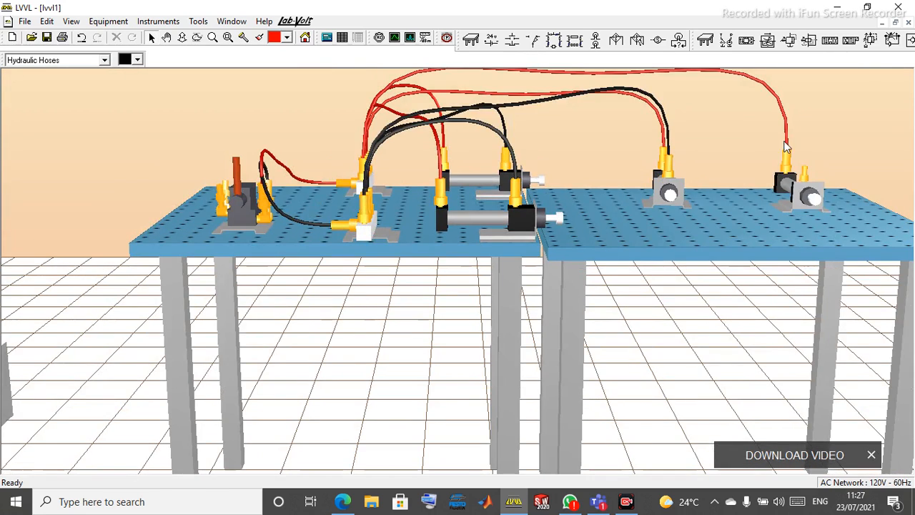
click(805, 163)
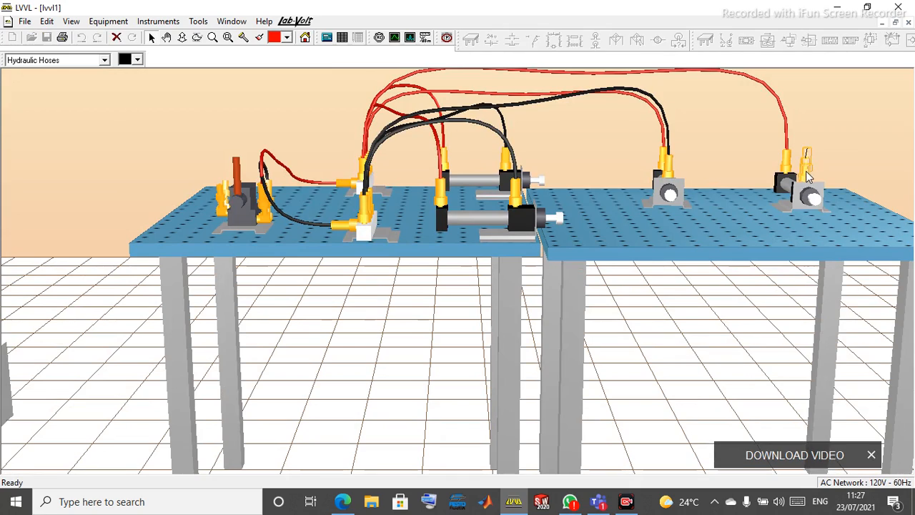
scroll(354, 195, down, 5)
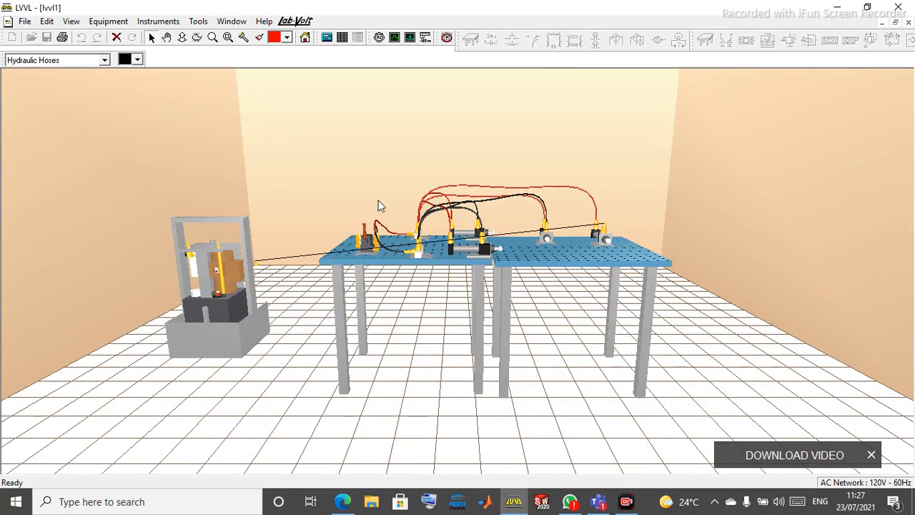
scroll(378, 204, up, 5)
scroll(372, 198, up, 2)
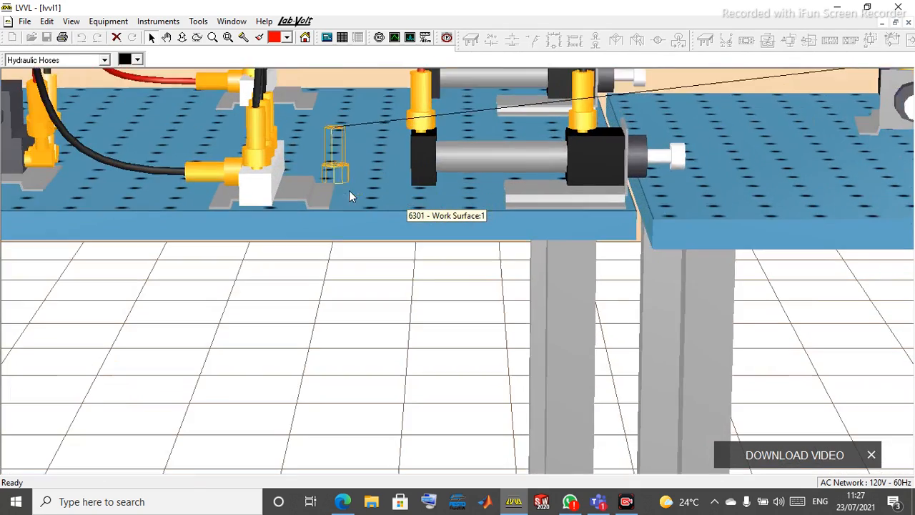
click(278, 124)
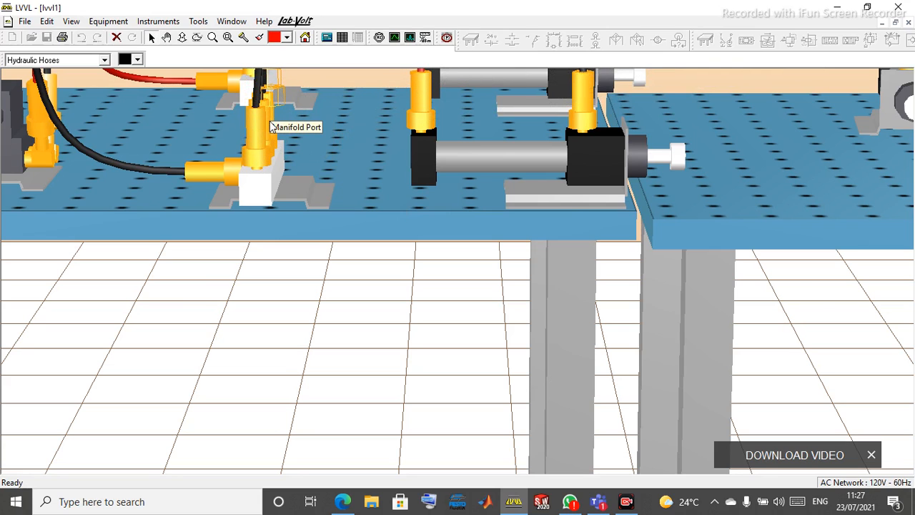
scroll(267, 137, up, 2)
scroll(217, 138, down, 4)
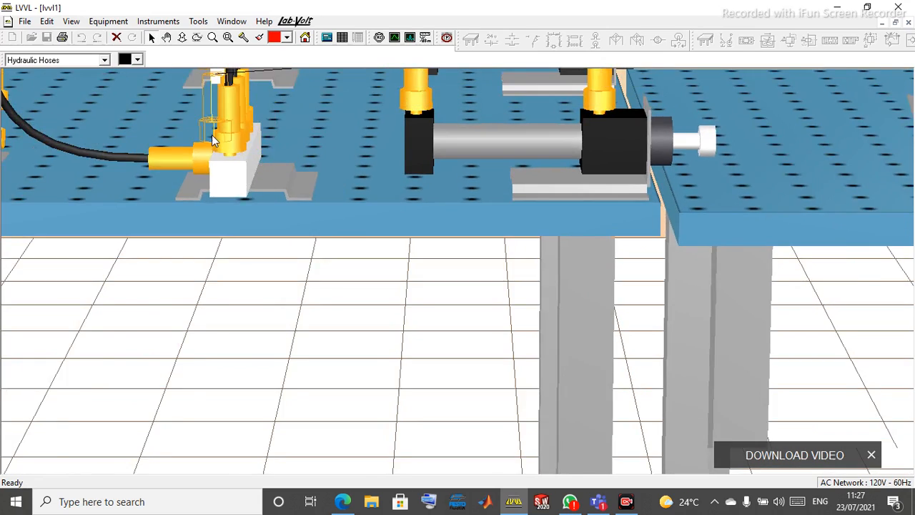
scroll(216, 138, up, 1)
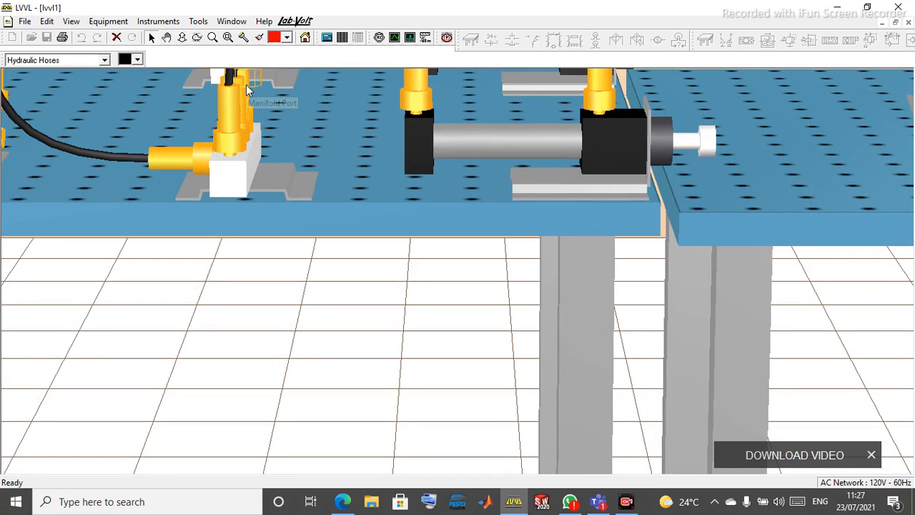
scroll(250, 107, down, 1)
scroll(251, 122, down, 1)
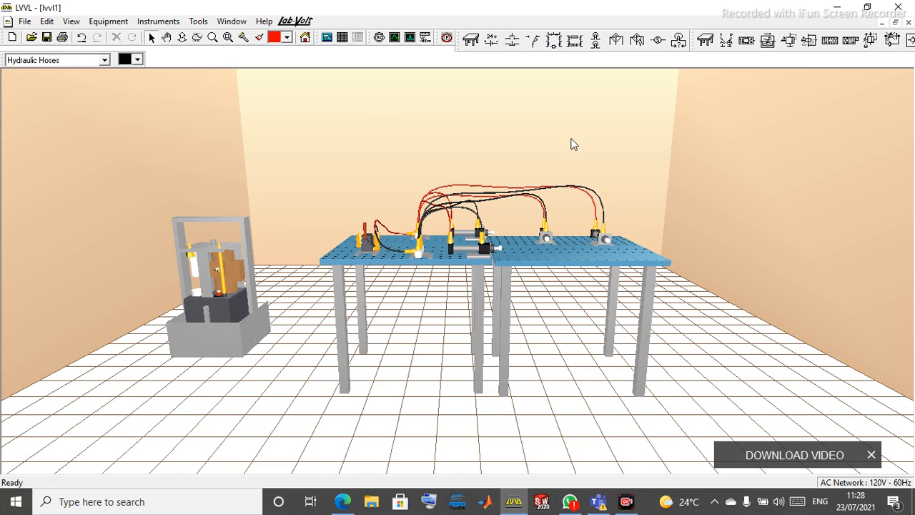
Colour all five hoses attached to the front manifold light green, including the one leading to the directional valve
scroll(481, 165, up, 4)
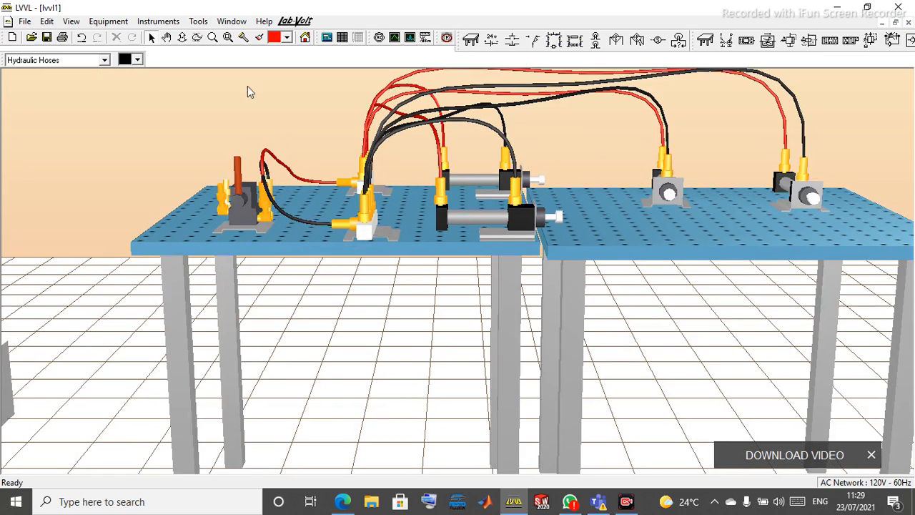
click(287, 38)
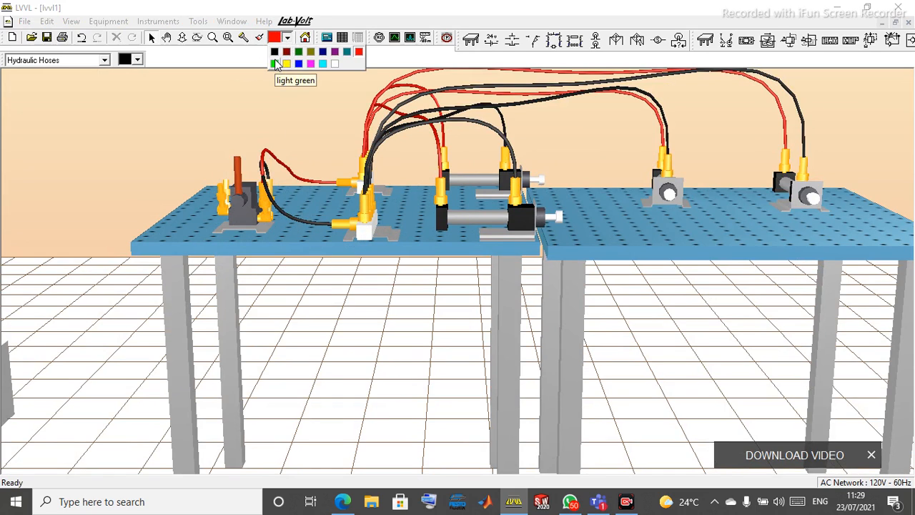
click(275, 64)
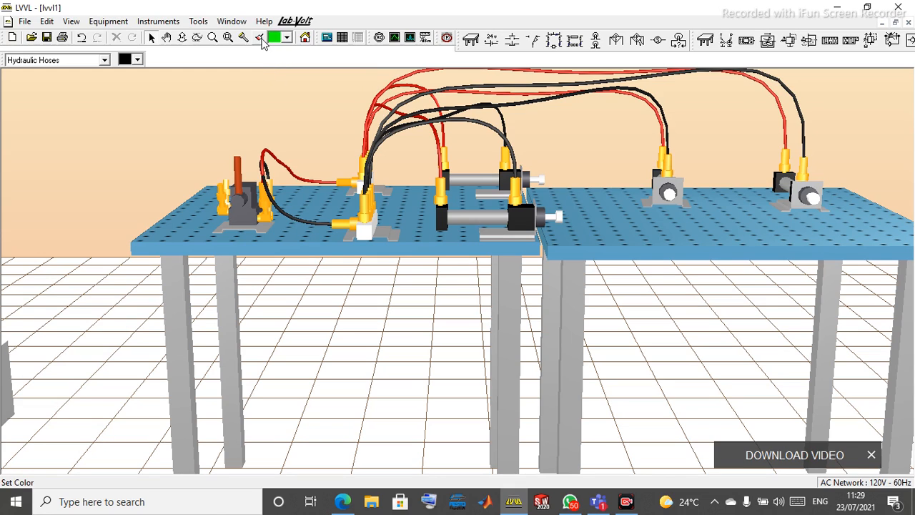
click(260, 37)
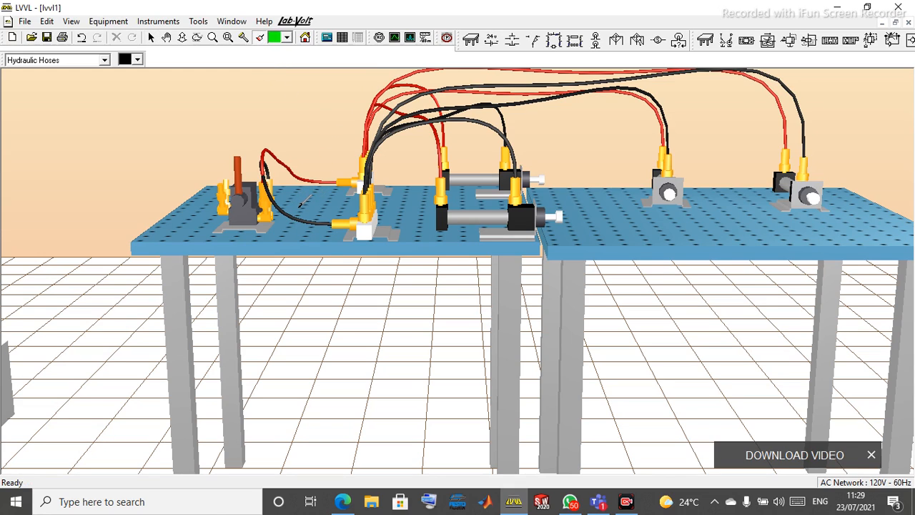
click(294, 214)
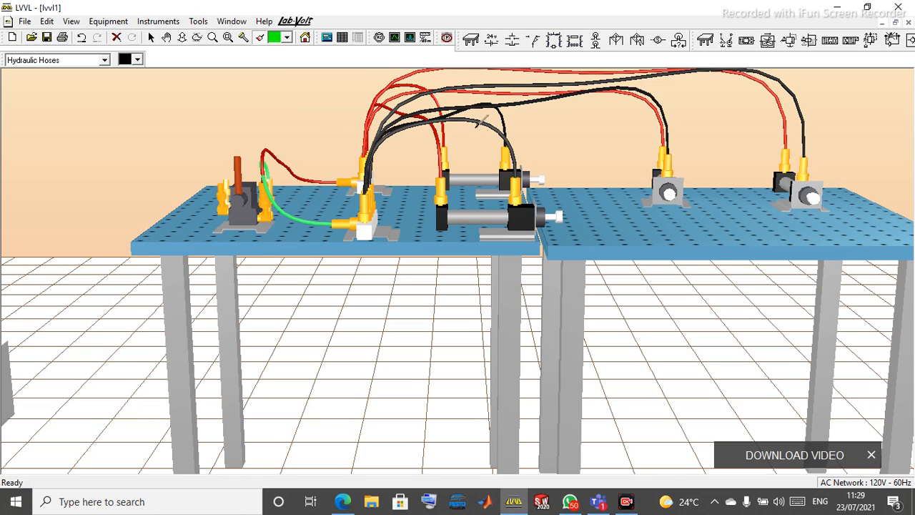
click(500, 121)
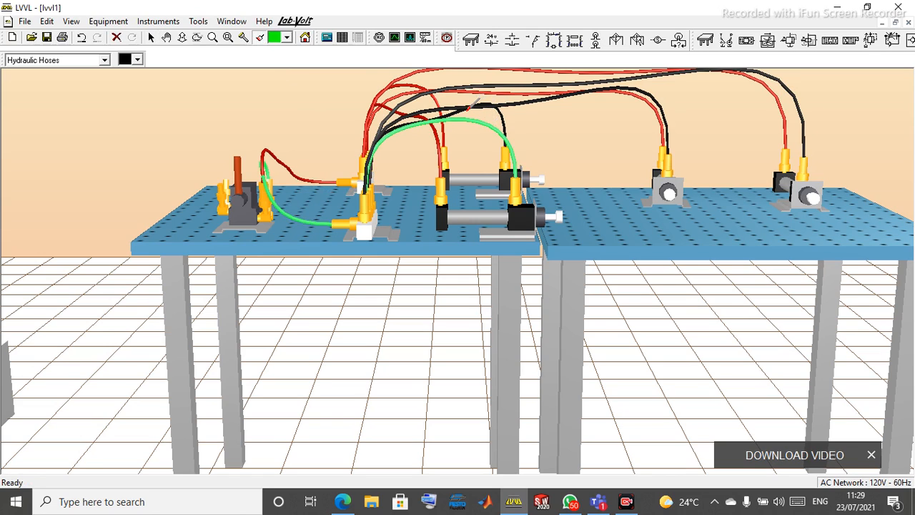
click(475, 104)
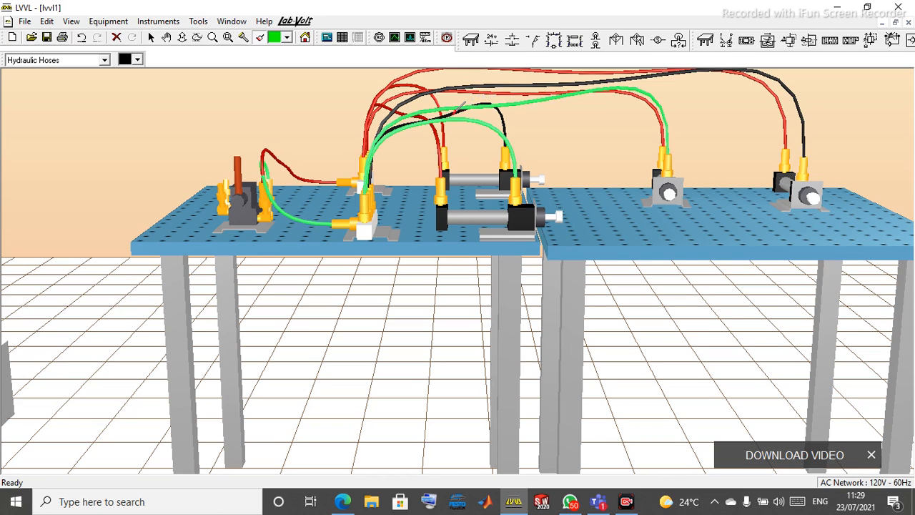
click(508, 123)
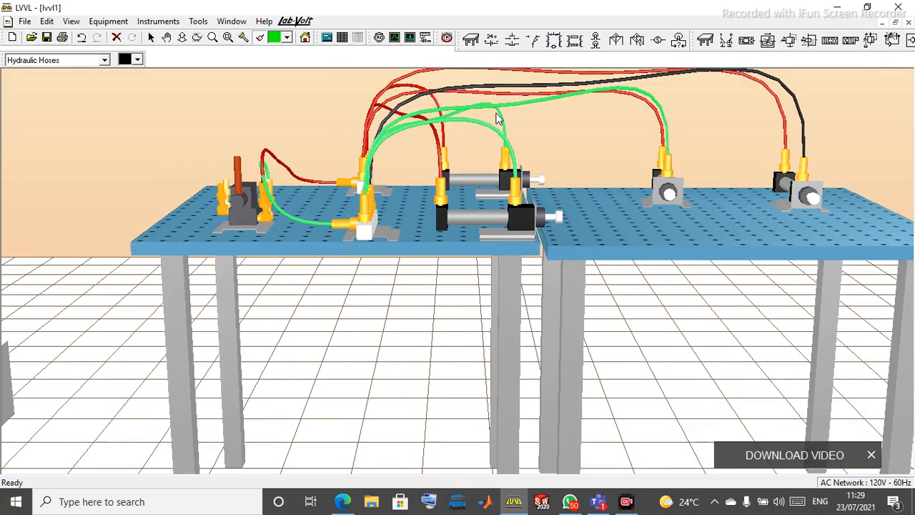
click(566, 81)
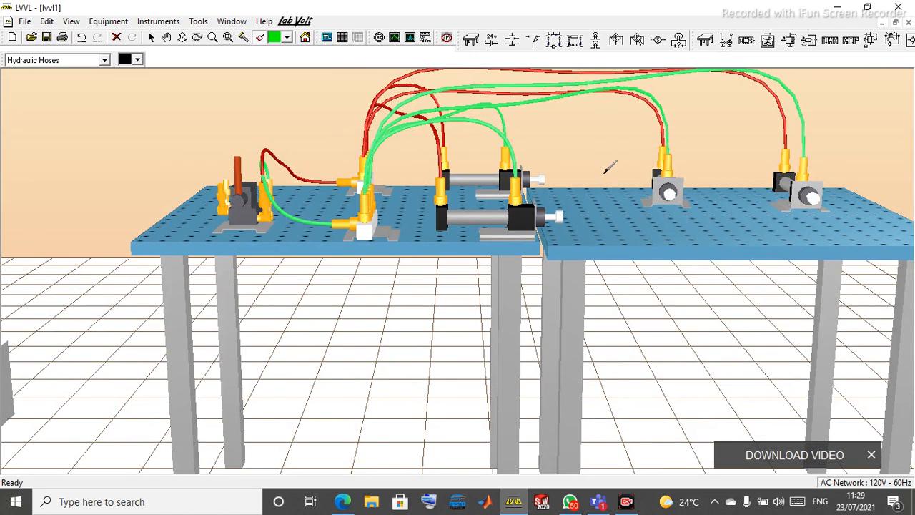
scroll(605, 164, down, 3)
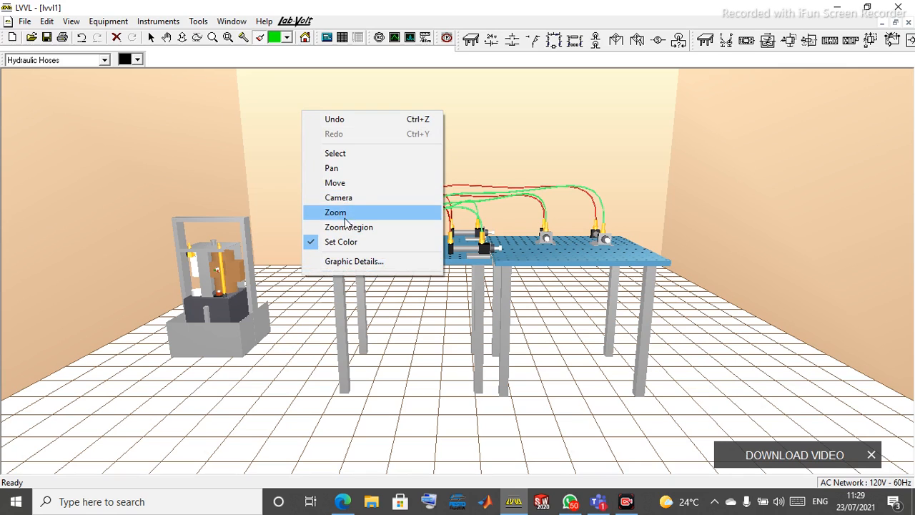
Return to selection mode and connect the directional valve's Tank (T) port to the return port of the power unit
click(335, 153)
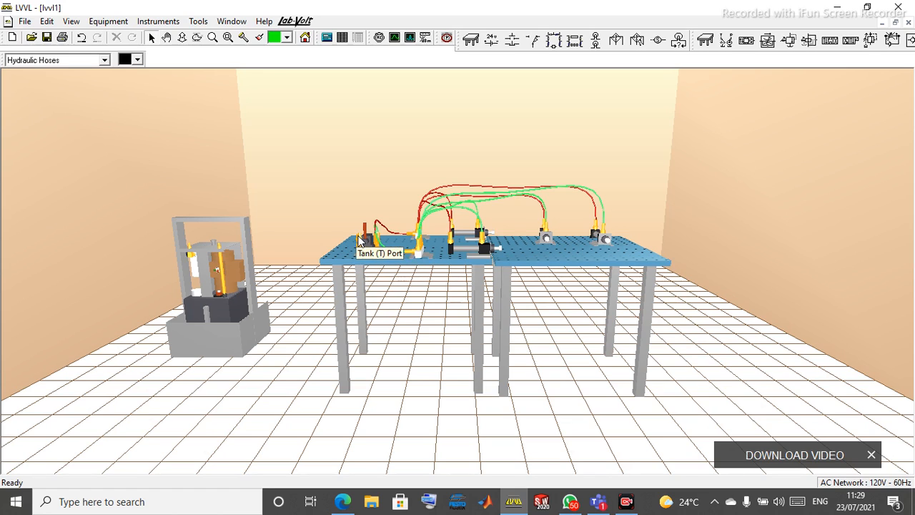
click(360, 242)
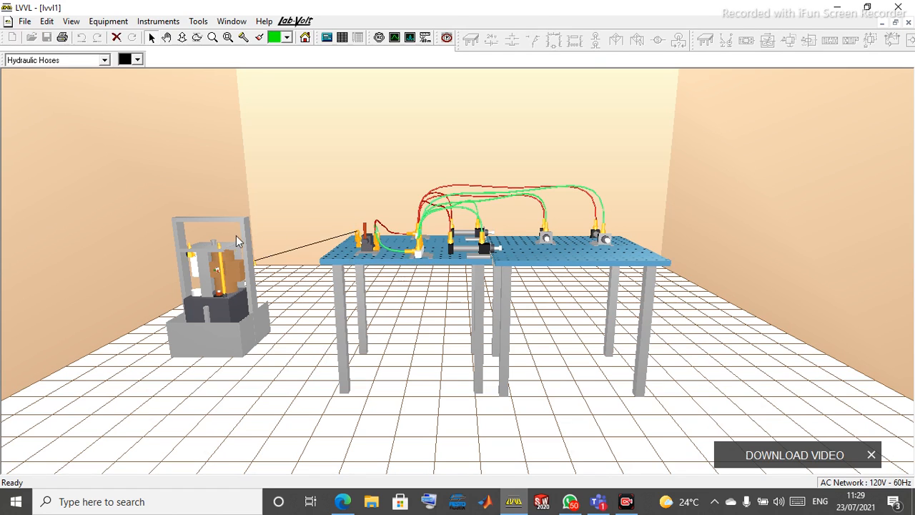
click(188, 248)
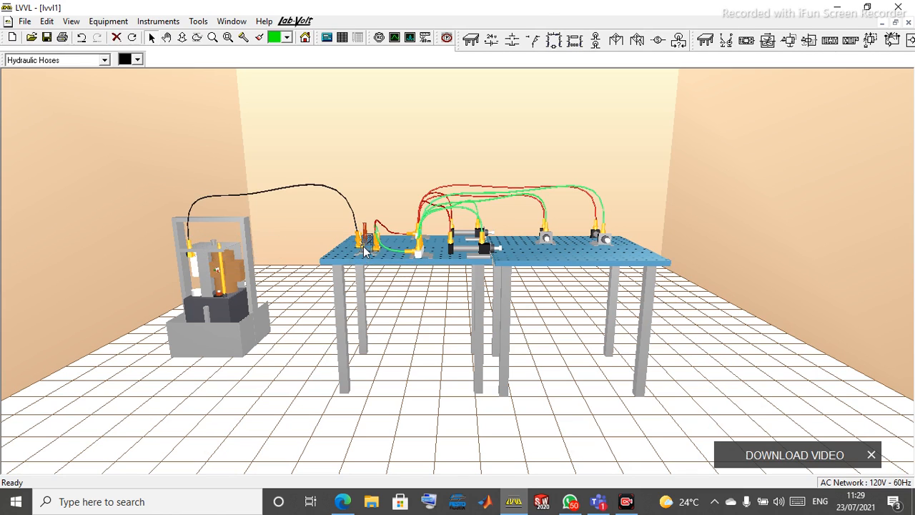
Rotate the lever-operated directional valve on the left work surface until its Pressure (P) port is accessible beside the hosed tank port
right_click(365, 248)
click(405, 436)
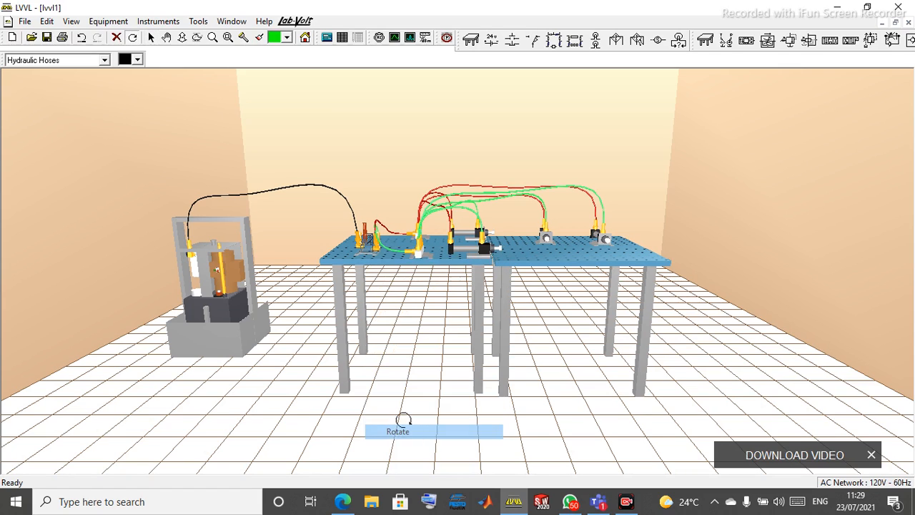
drag(361, 246, 325, 209)
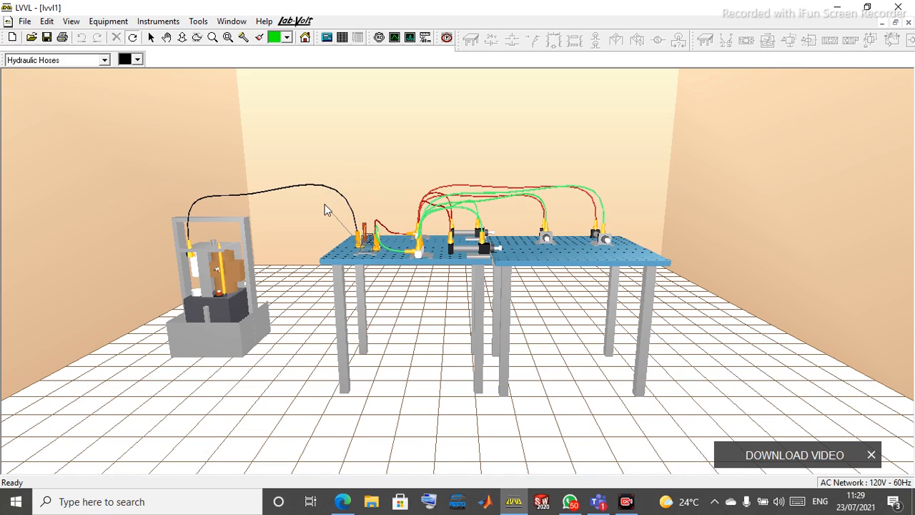
right_click(366, 250)
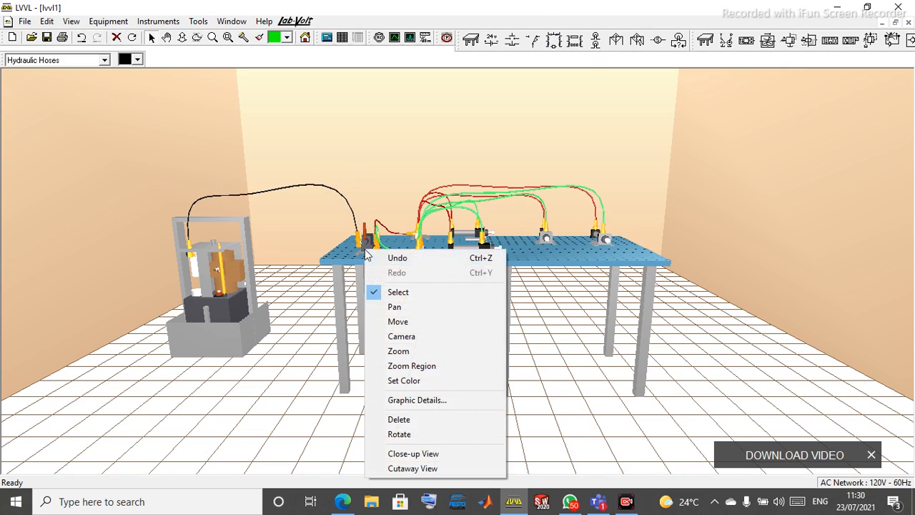
click(408, 434)
drag(367, 250, 375, 247)
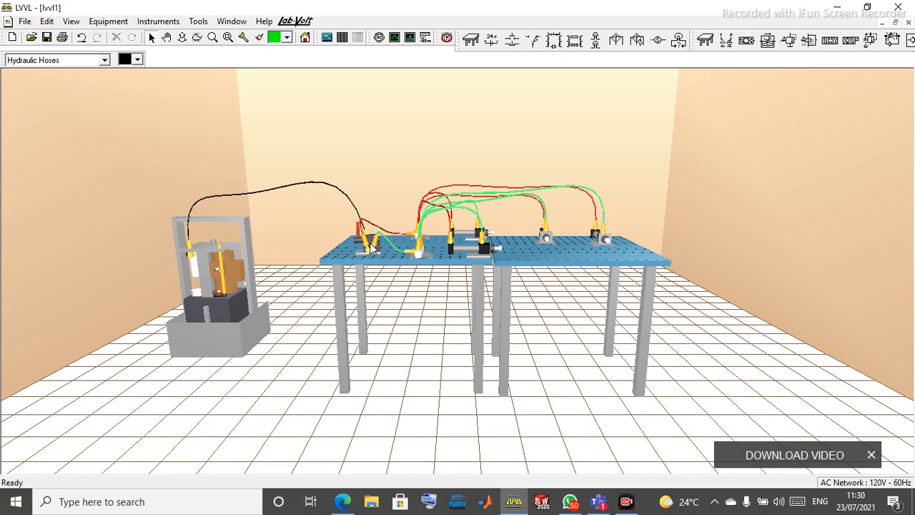
click(366, 247)
right_click(370, 256)
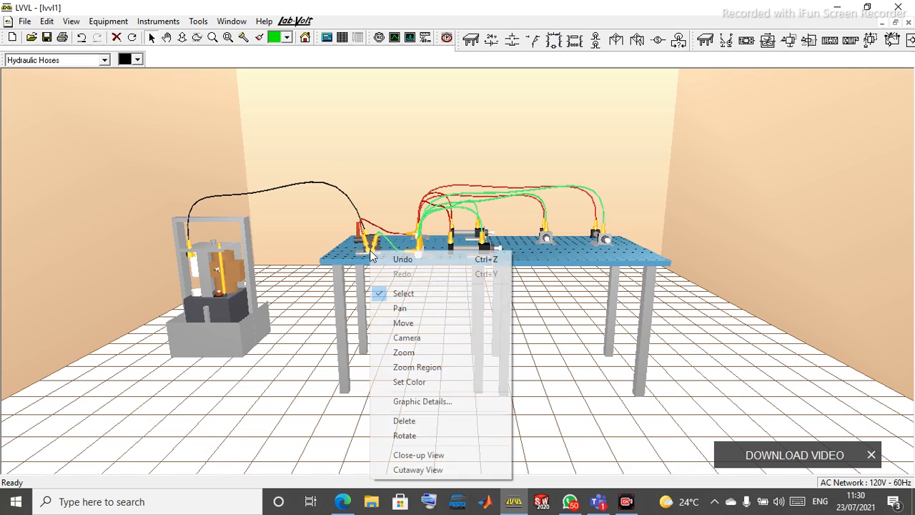
click(412, 435)
click(380, 245)
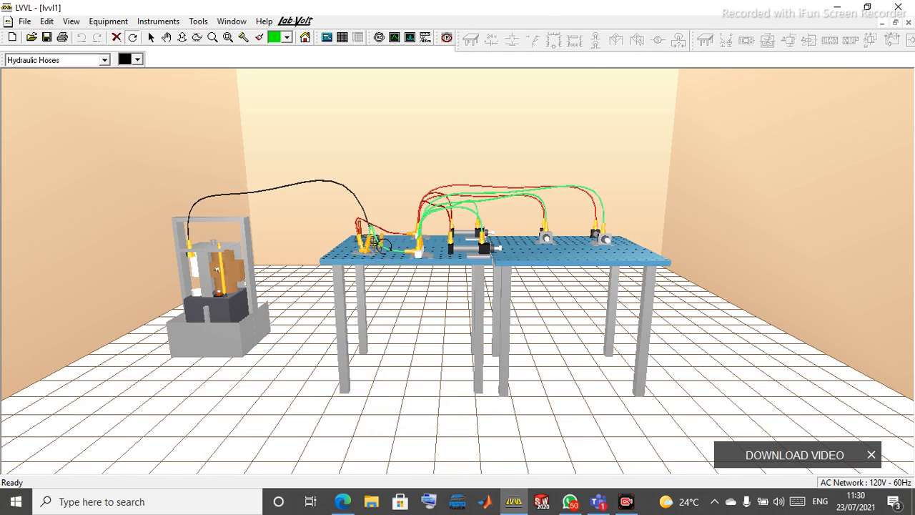
drag(387, 243, 356, 259)
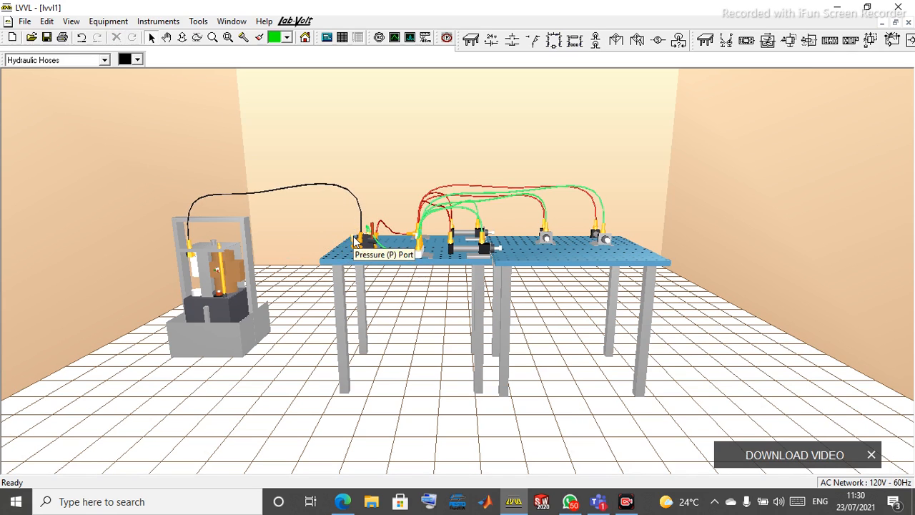
Connect the valve's Pressure (P) port to the power unit's Pressure (P) Line port and colour that hose red
click(355, 241)
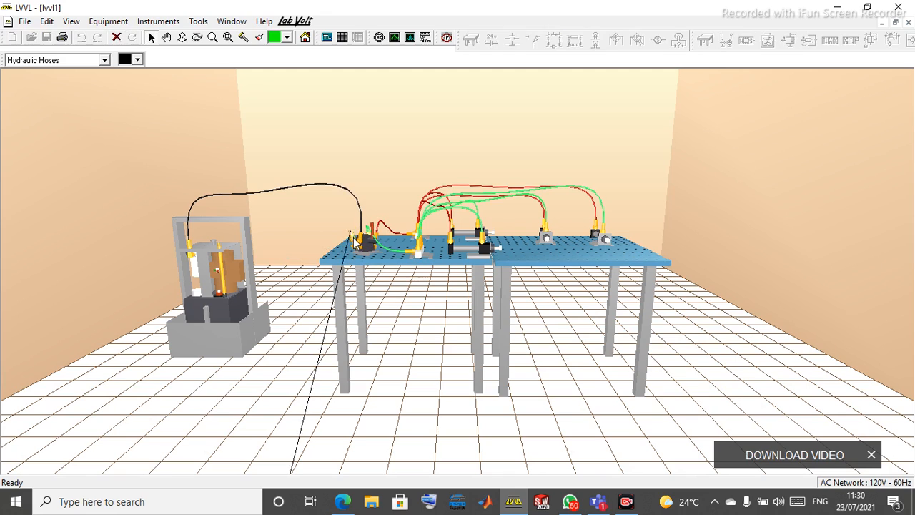
click(220, 249)
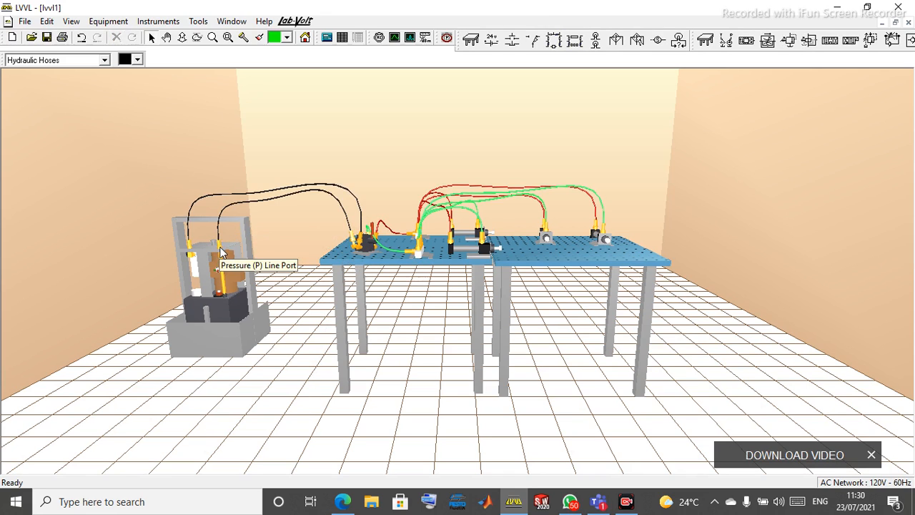
click(286, 39)
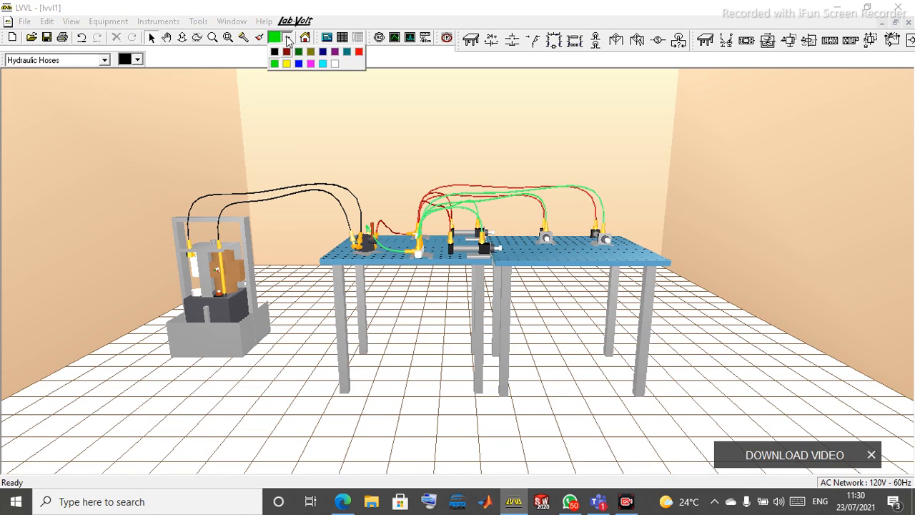
click(360, 52)
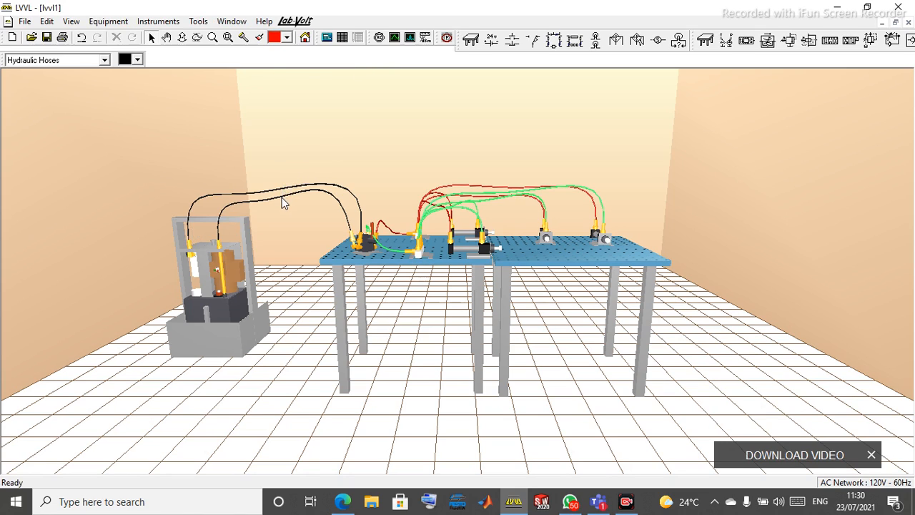
click(260, 38)
click(286, 190)
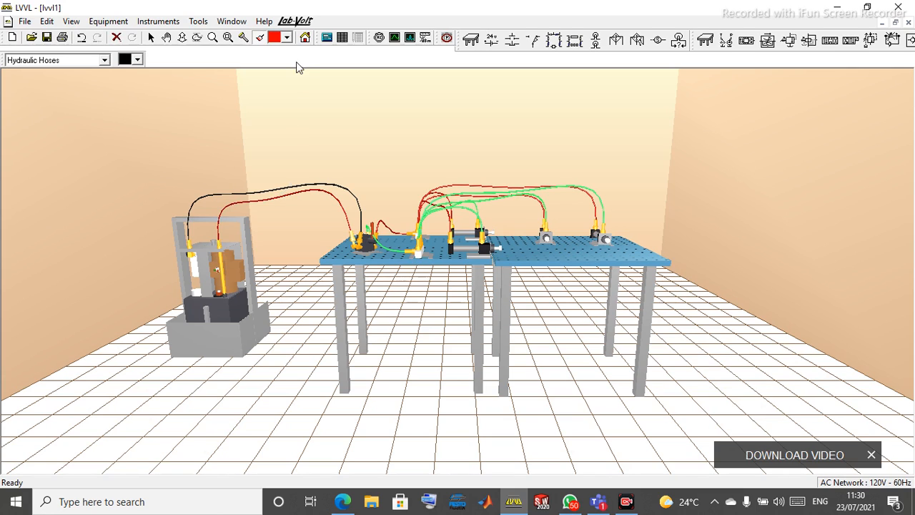
Colour the hose between the directional valve's tank port and the power unit's return port light green, then return to selection mode
click(286, 38)
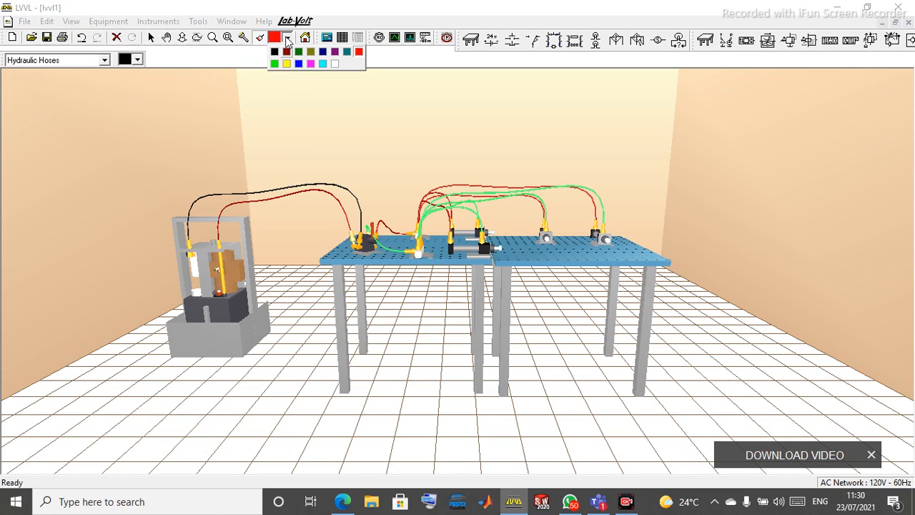
click(276, 63)
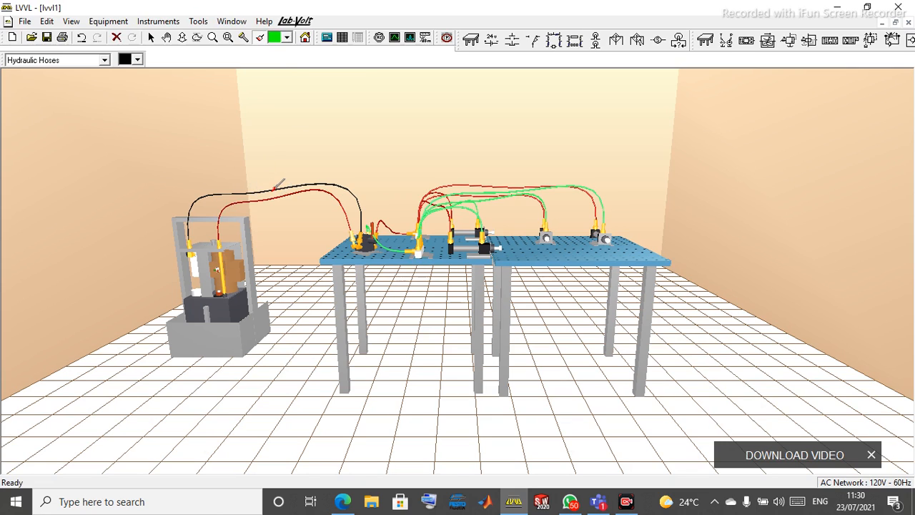
click(274, 189)
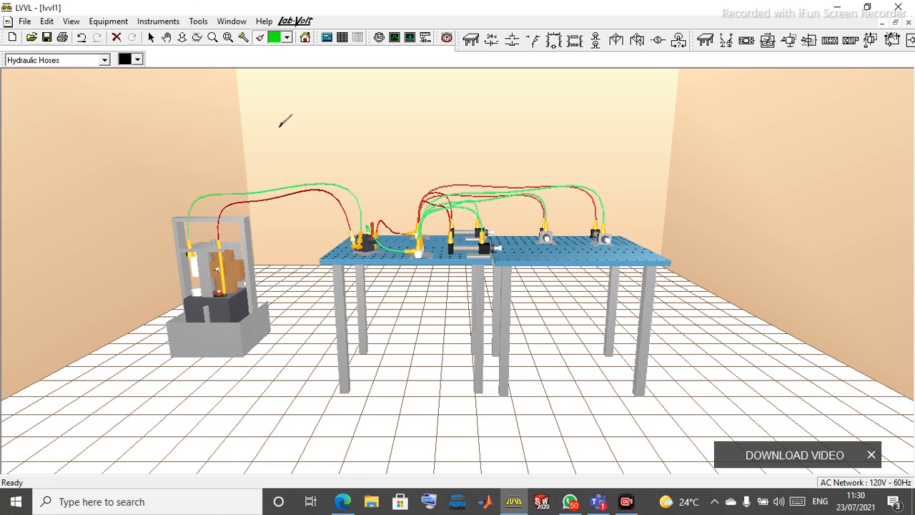
right_click(284, 122)
click(318, 163)
Open the cutaway view of the power unit and move it into the corner, clear of the work surfaces
click(231, 319)
right_click(230, 313)
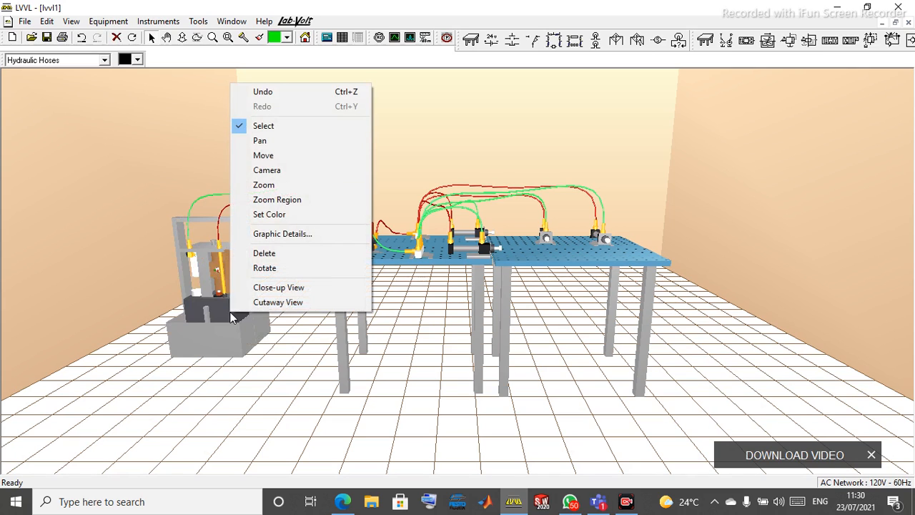
click(271, 304)
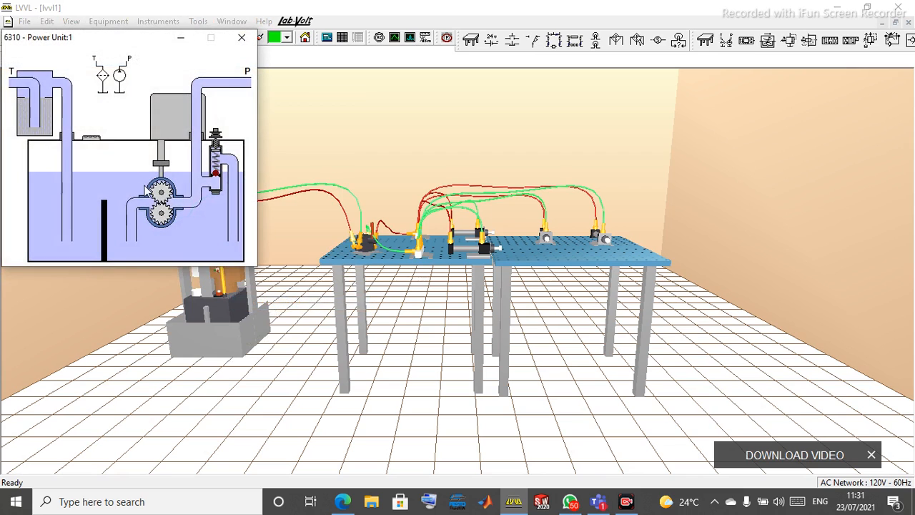
drag(11, 45, 2, 6)
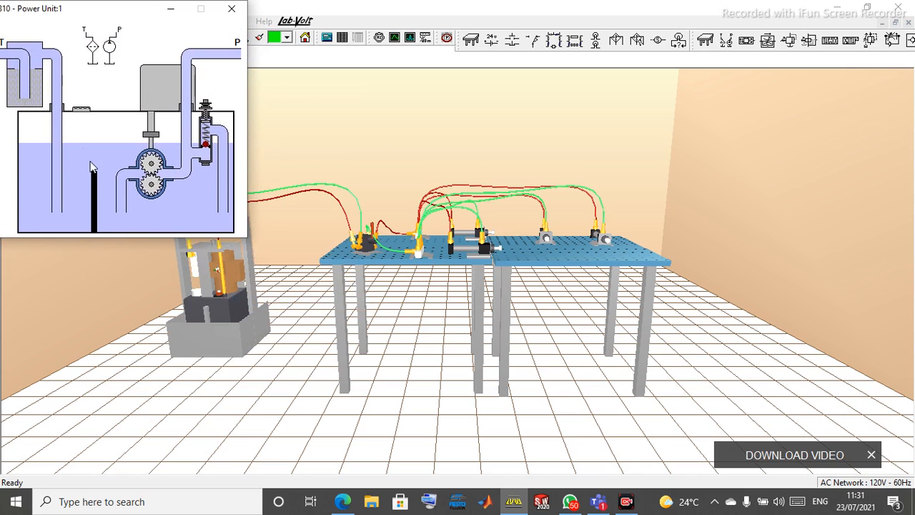
Open the cutaway view of the lever-operated directional valve and place it below the power unit's cutaway
click(369, 247)
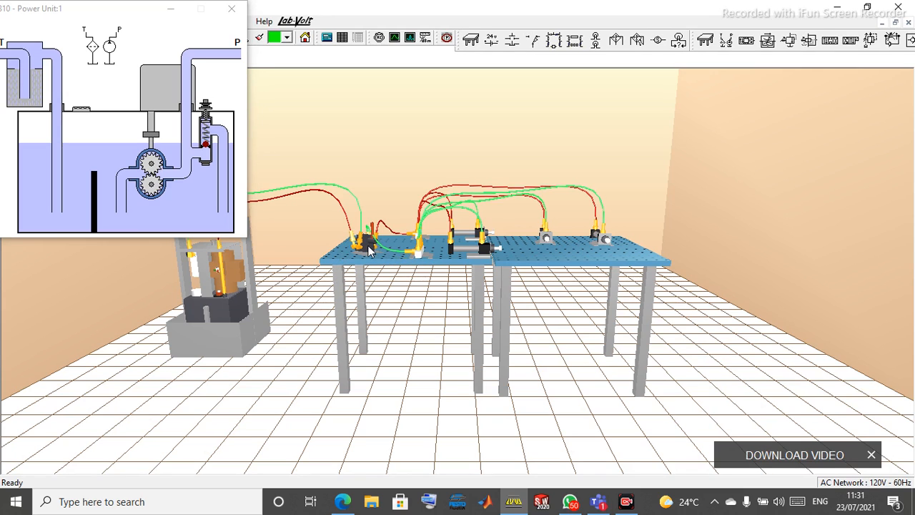
right_click(370, 247)
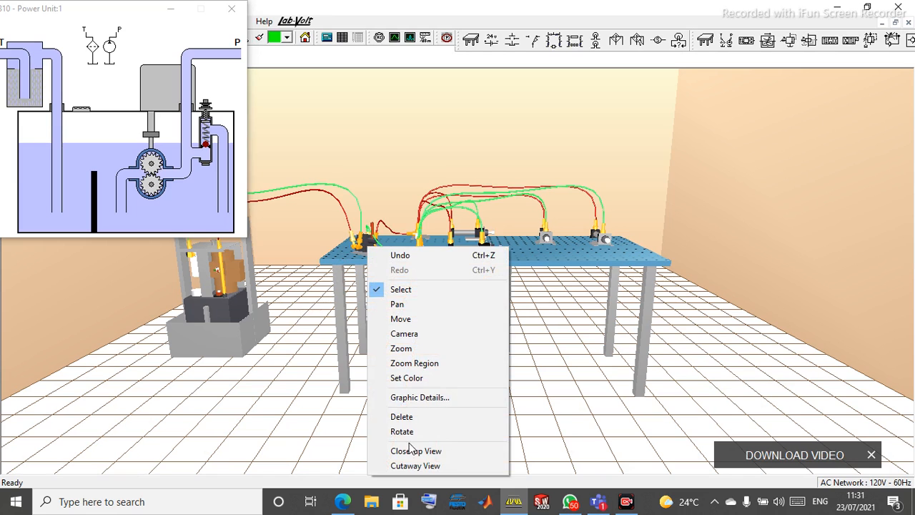
click(417, 465)
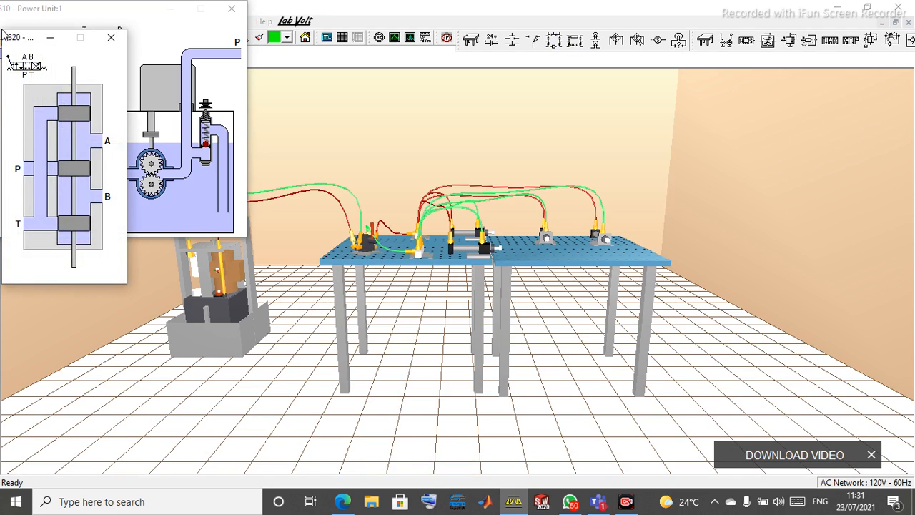
drag(7, 38, 14, 246)
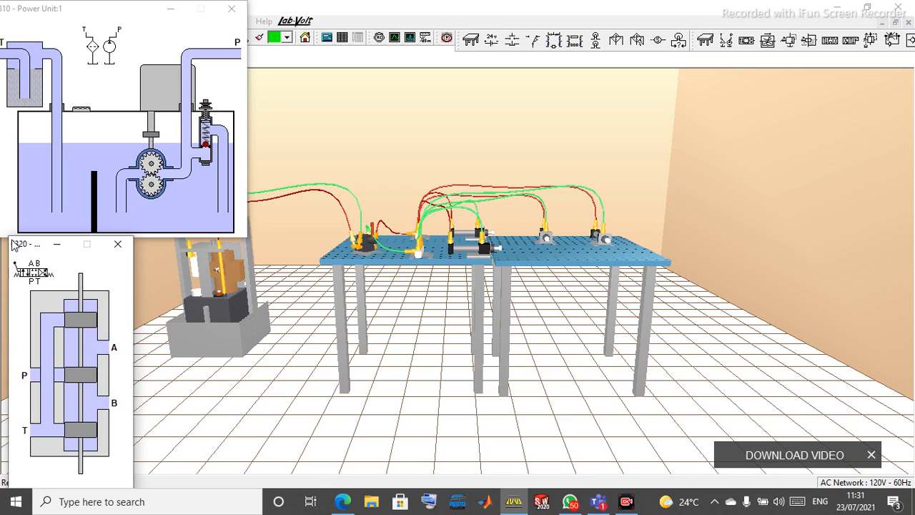
Open the cutaway views of the front and rear cylinders on the left work surface and place them side by side above the tables
right_click(465, 248)
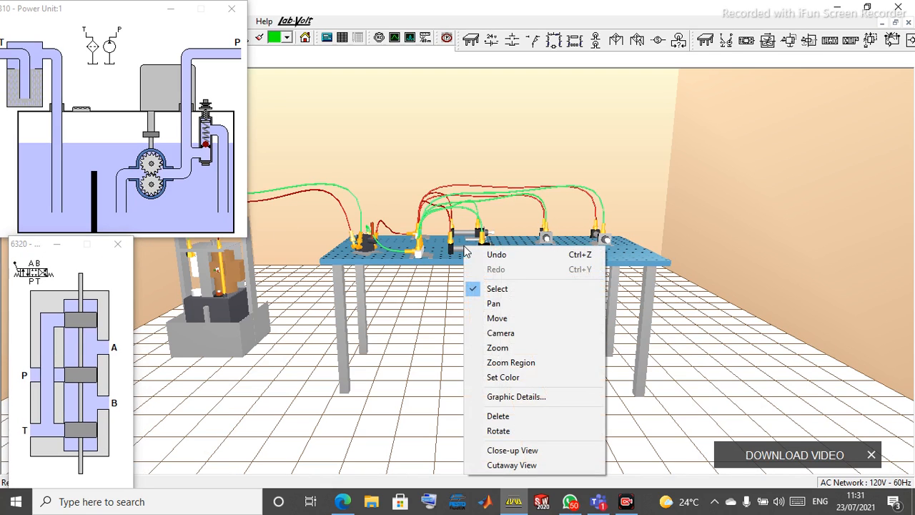
click(519, 466)
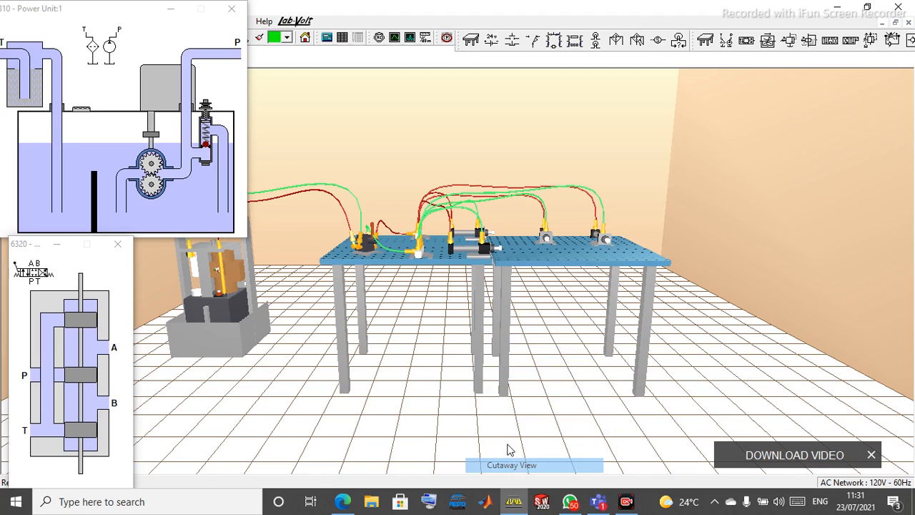
drag(27, 36, 280, 59)
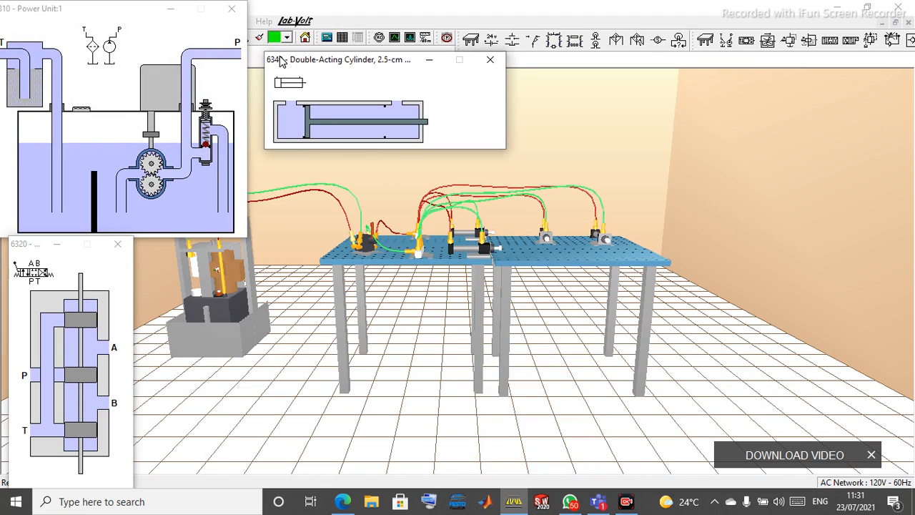
click(465, 236)
right_click(466, 236)
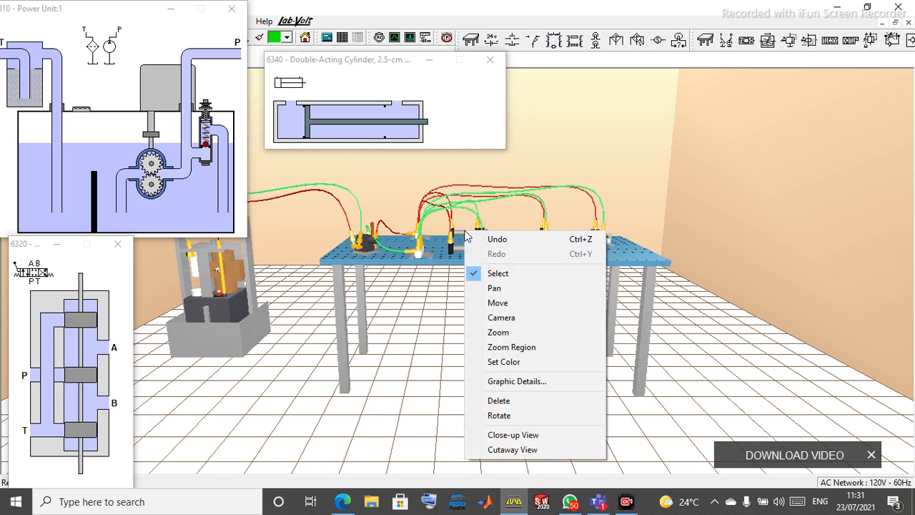
click(512, 450)
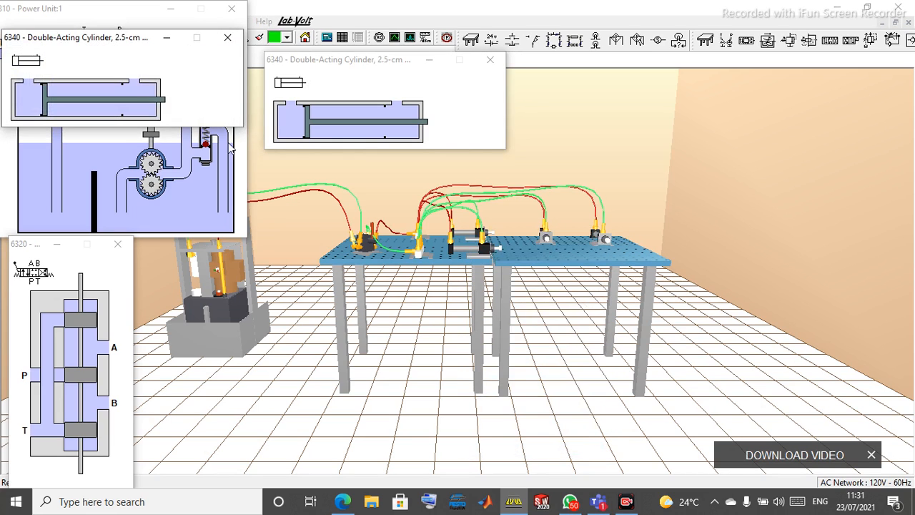
drag(11, 38, 525, 64)
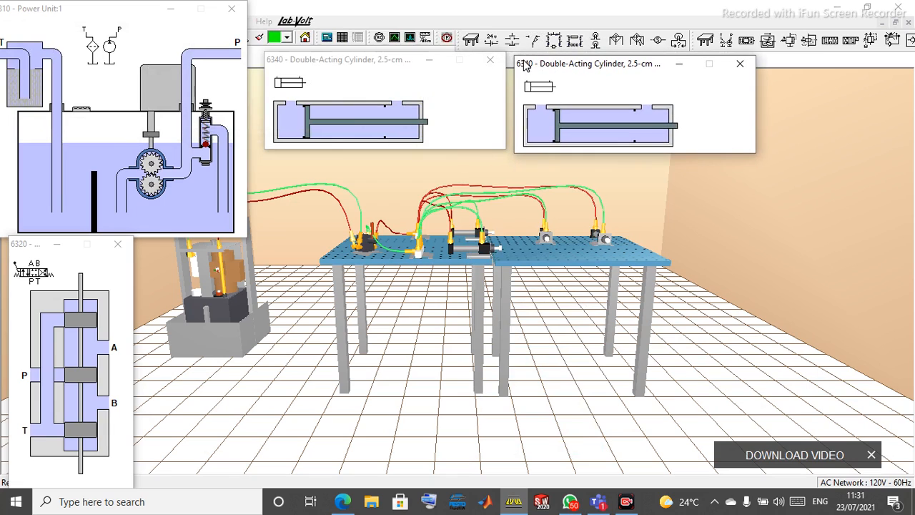
Open the cutaway view of the nearer cylinder on the right work surface and arrange the three cylinder cutaways in one row
click(547, 241)
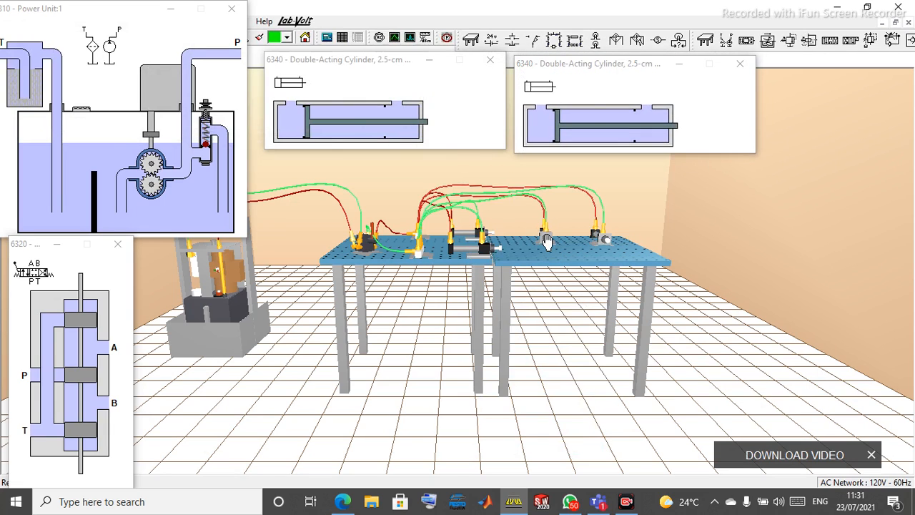
right_click(551, 241)
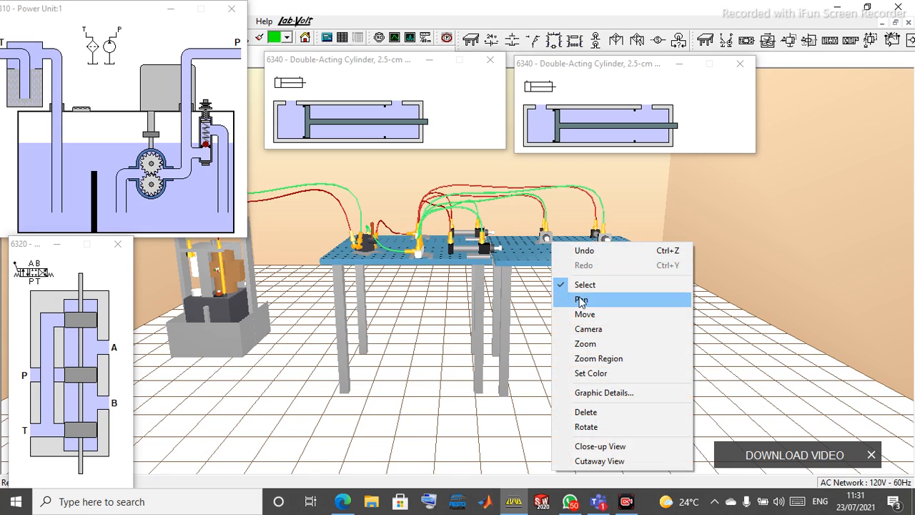
click(608, 461)
drag(7, 44, 703, 81)
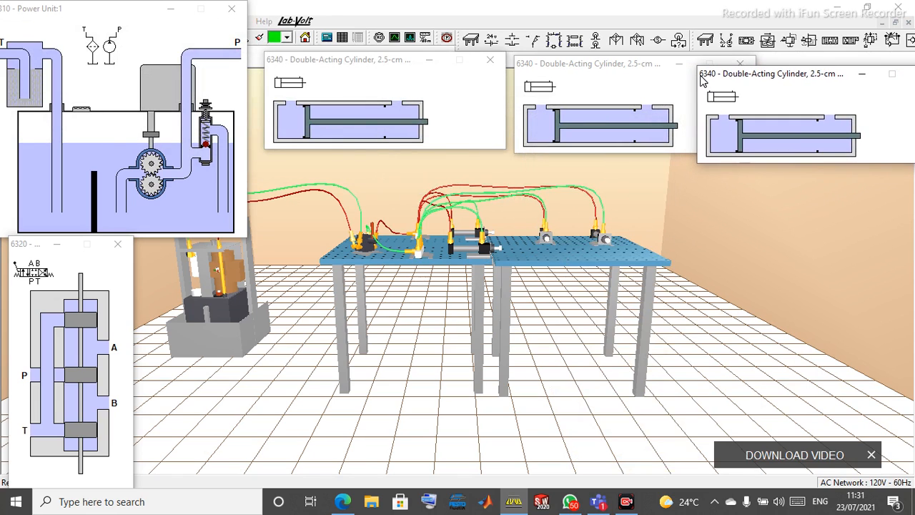
click(585, 80)
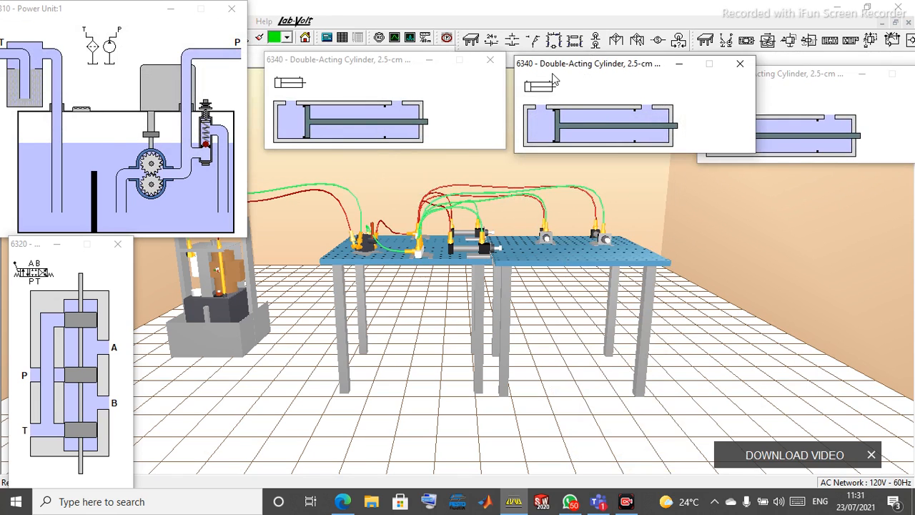
drag(521, 66, 467, 61)
click(701, 88)
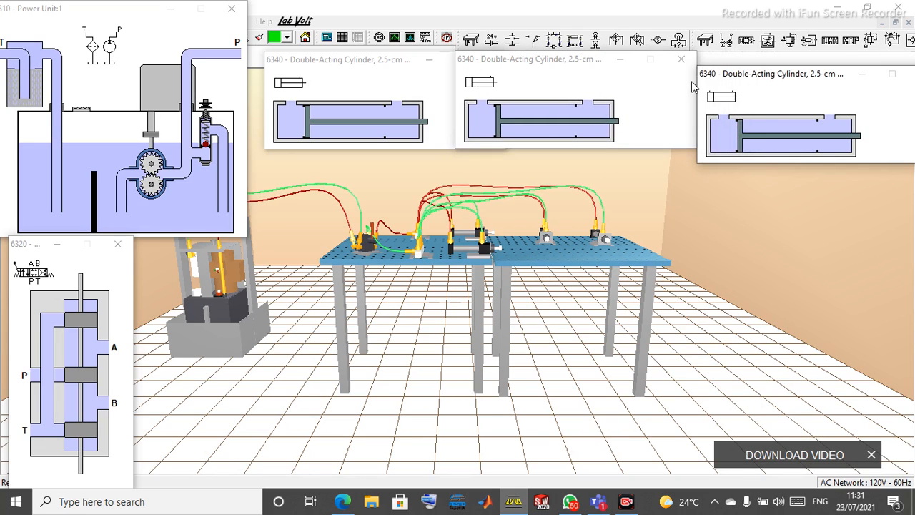
drag(715, 84, 678, 69)
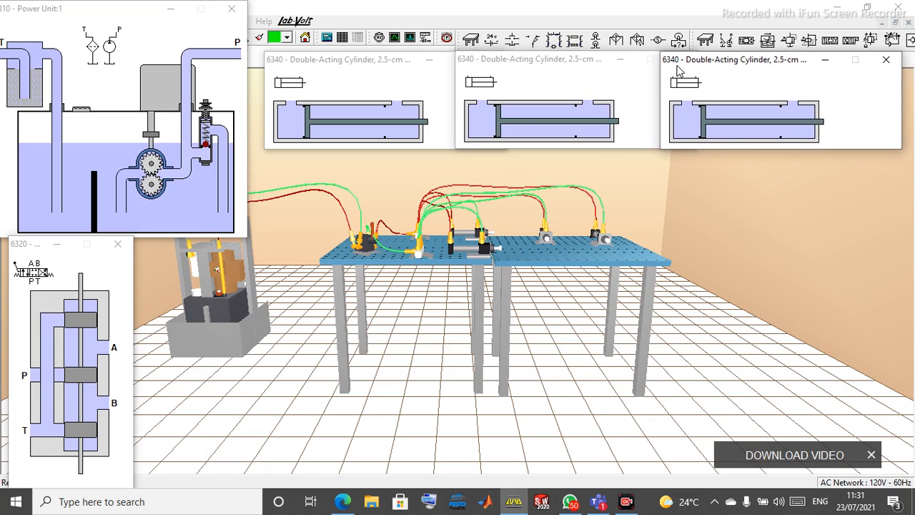
Open the cutaway view of the farthest cylinder on the right work surface and place it beneath the third cylinder's cutaway
right_click(603, 243)
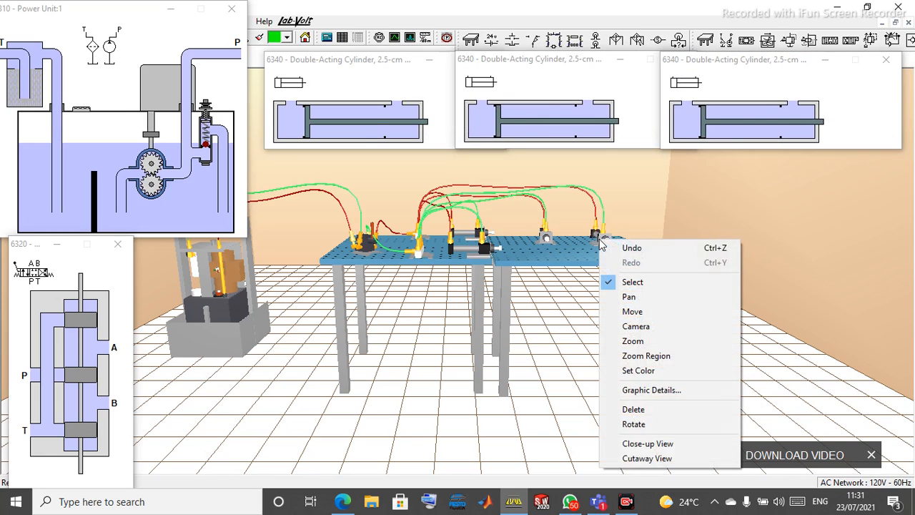
click(656, 458)
drag(9, 43, 672, 169)
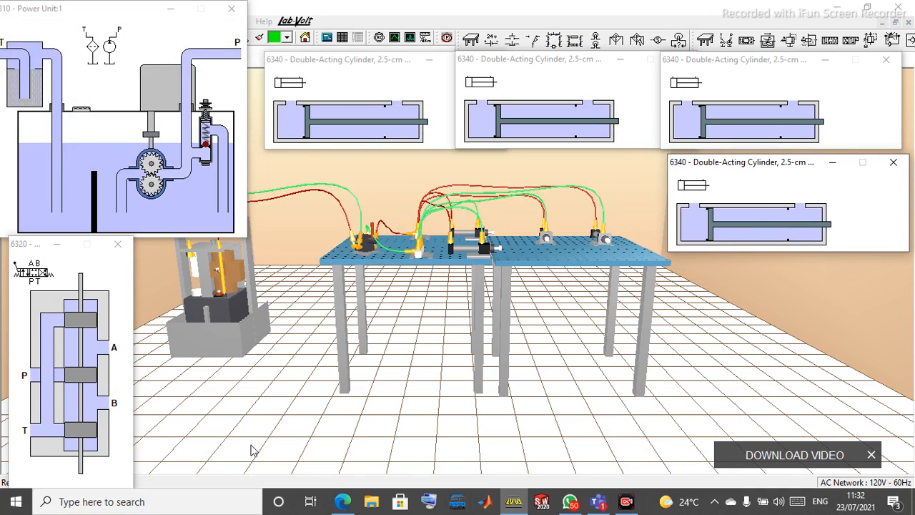
Switch on the power unit to start the pump
scroll(227, 312, up, 3)
scroll(212, 304, down, 3)
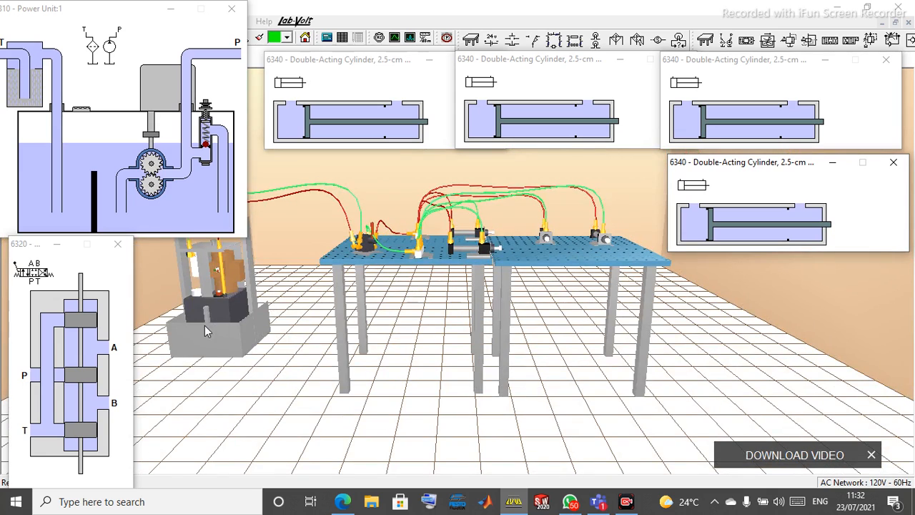
click(217, 273)
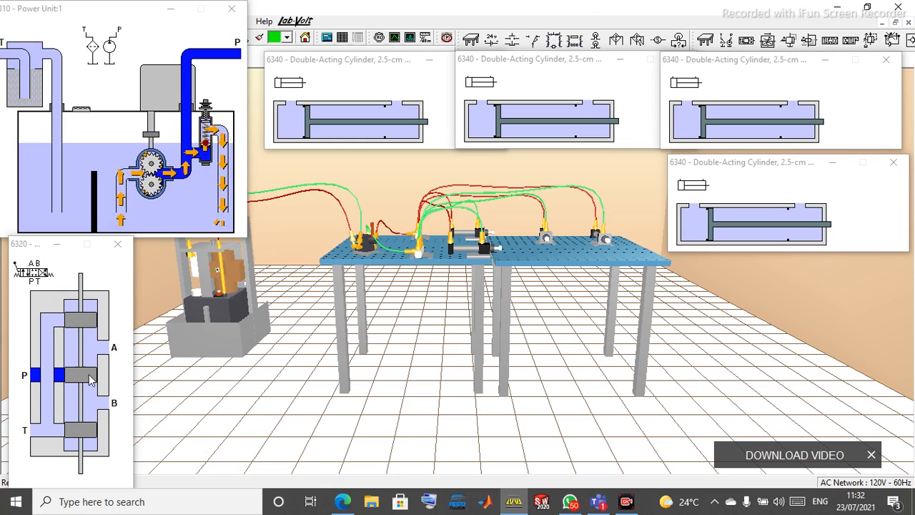
Open the cutaway view of the front five-port manifold and place it beside the directional valve's cutaway
right_click(418, 260)
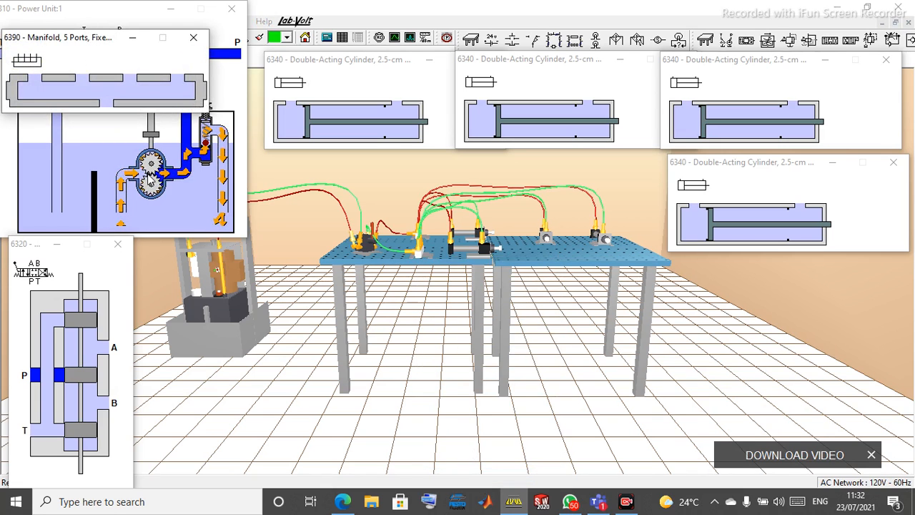
drag(25, 43, 181, 376)
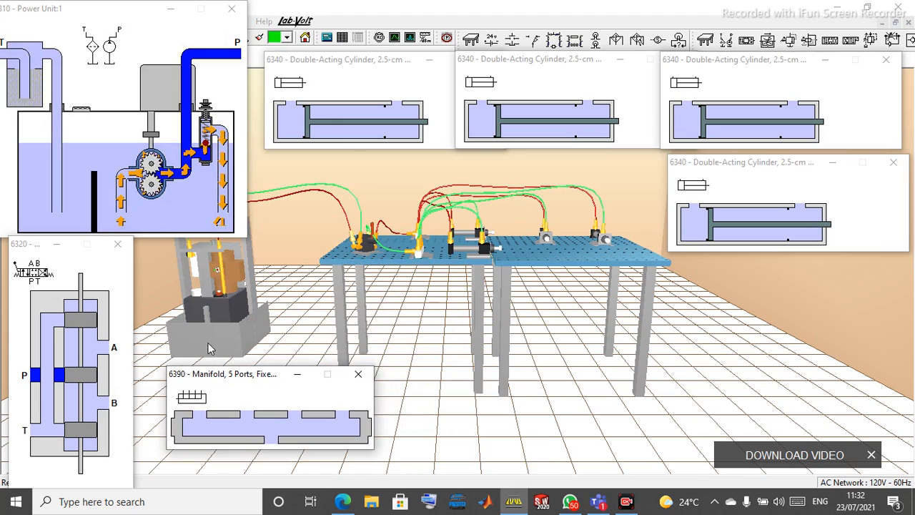
click(410, 238)
right_click(411, 238)
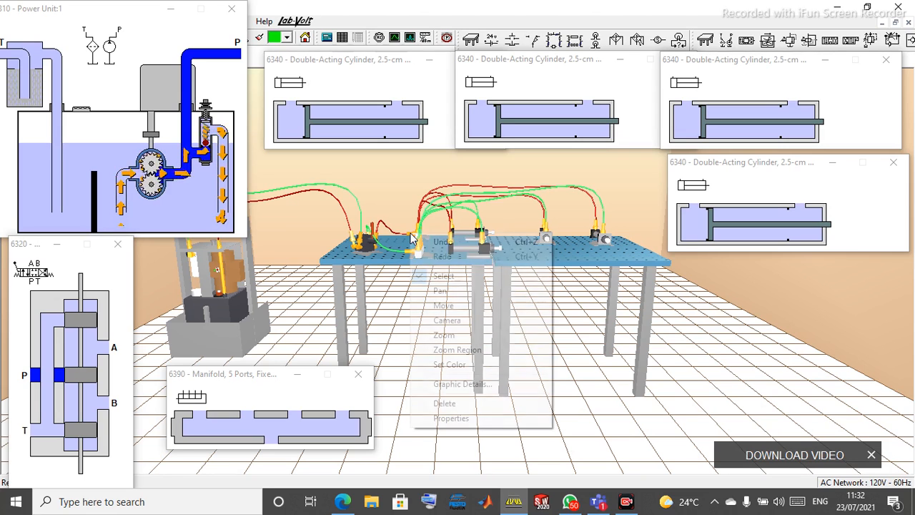
click(570, 396)
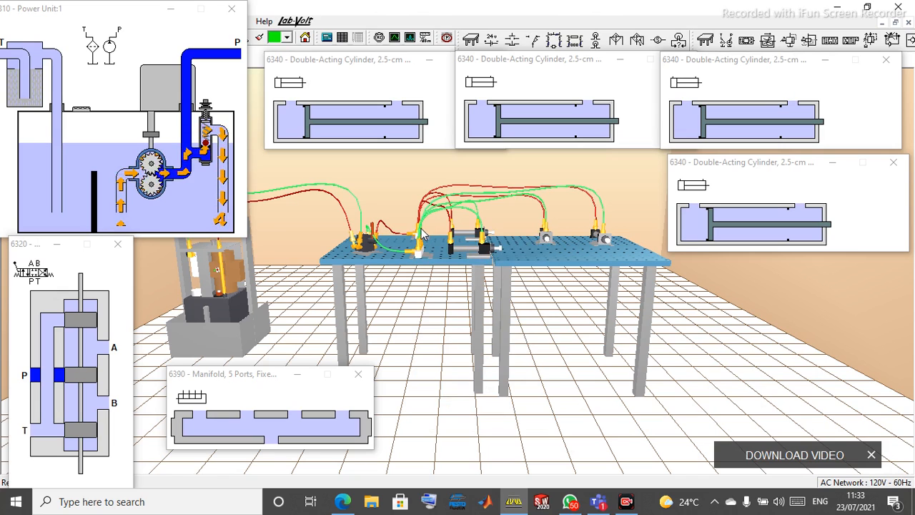
right_click(423, 228)
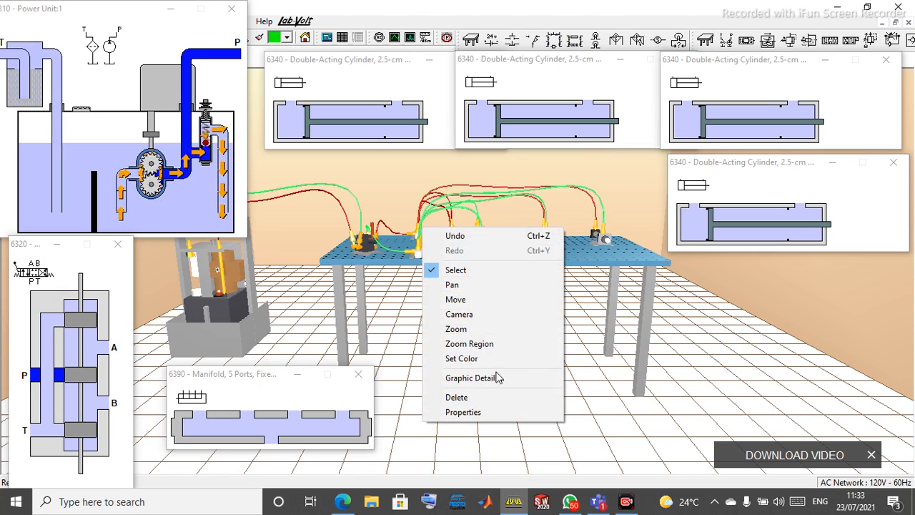
click(392, 304)
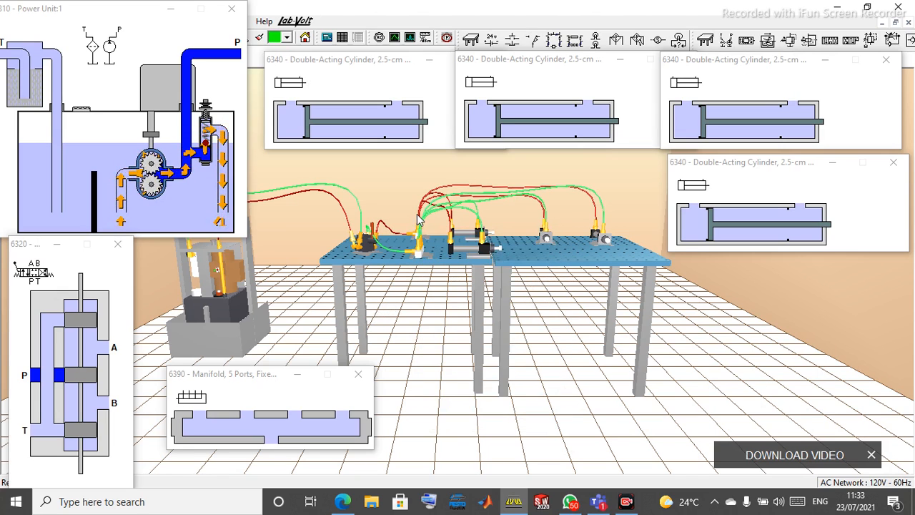
Open the cutaway view of the rear five-port manifold on the left work surface
scroll(415, 230, up, 1)
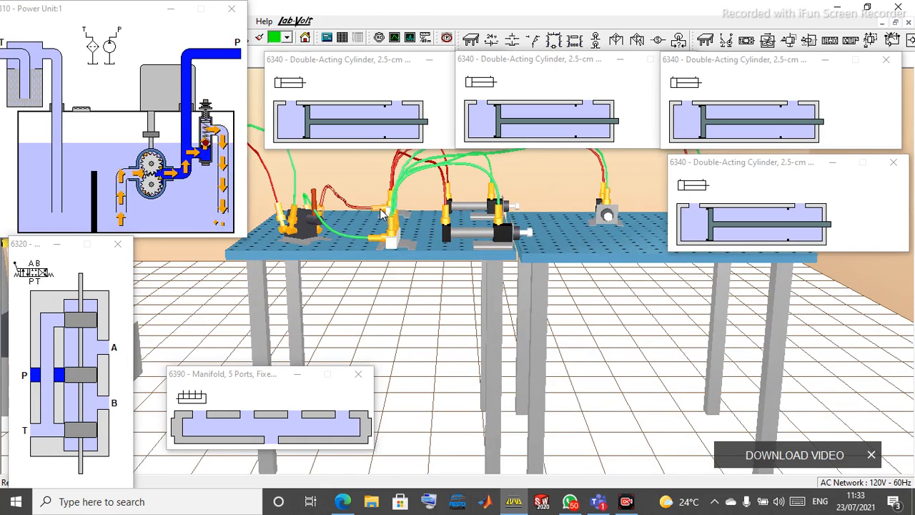
right_click(403, 218)
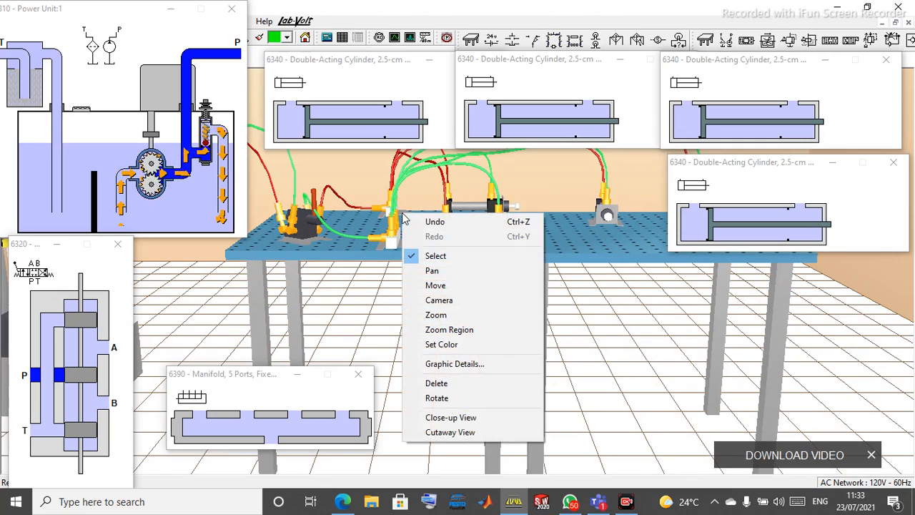
click(469, 433)
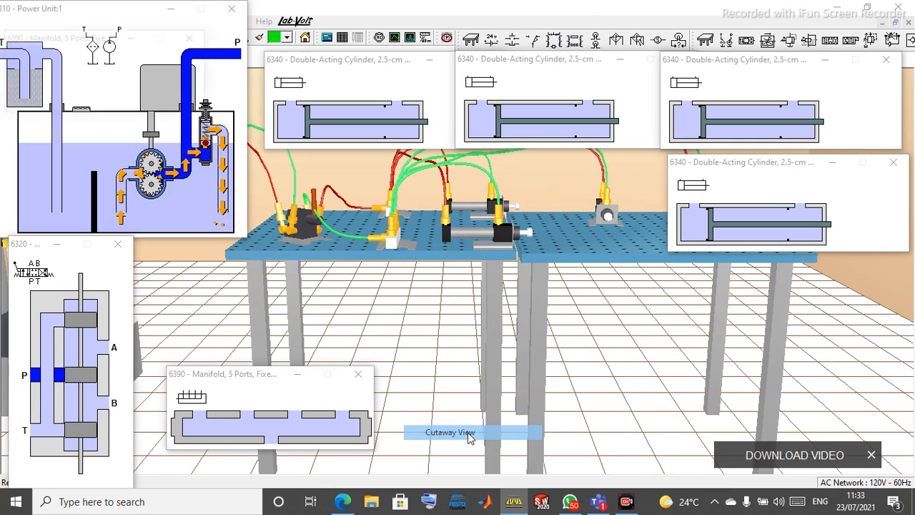
Place the rear five-port manifold's cutaway view beside the front manifold's cutaway view, leaving both fully in sight
drag(20, 44, 501, 390)
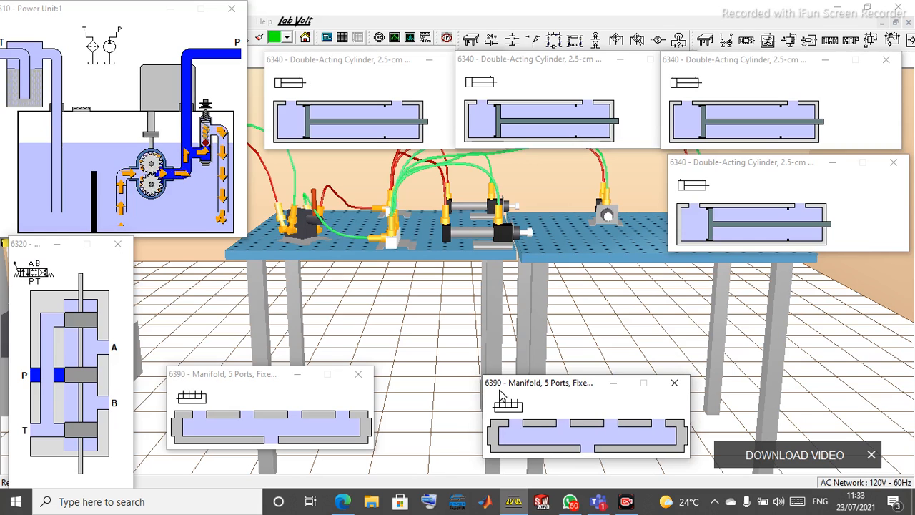
Briefly shift the directional valve's lever to route flow from P to A and nudge the four cylinders outward
click(309, 224)
click(308, 226)
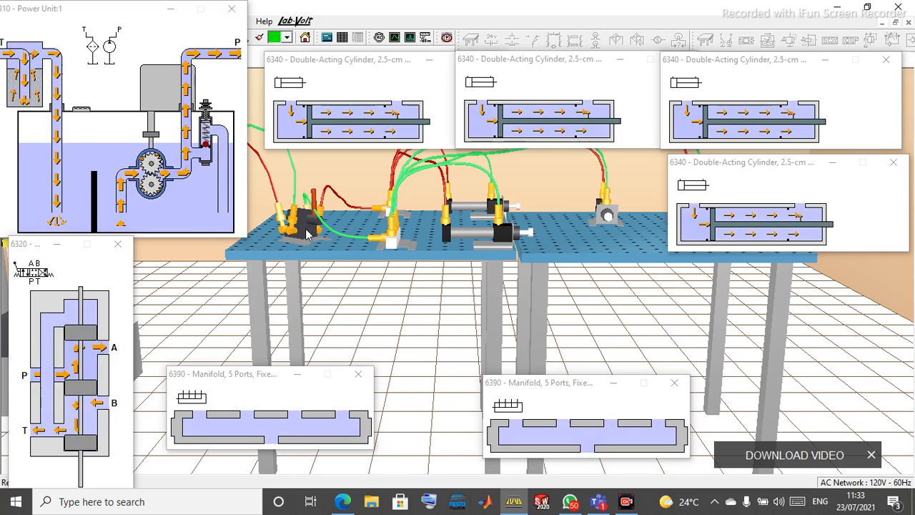
click(304, 232)
Rotate the lever-operated directional valve in place on the left work surface until its hose connections sit on either side of the body
right_click(304, 234)
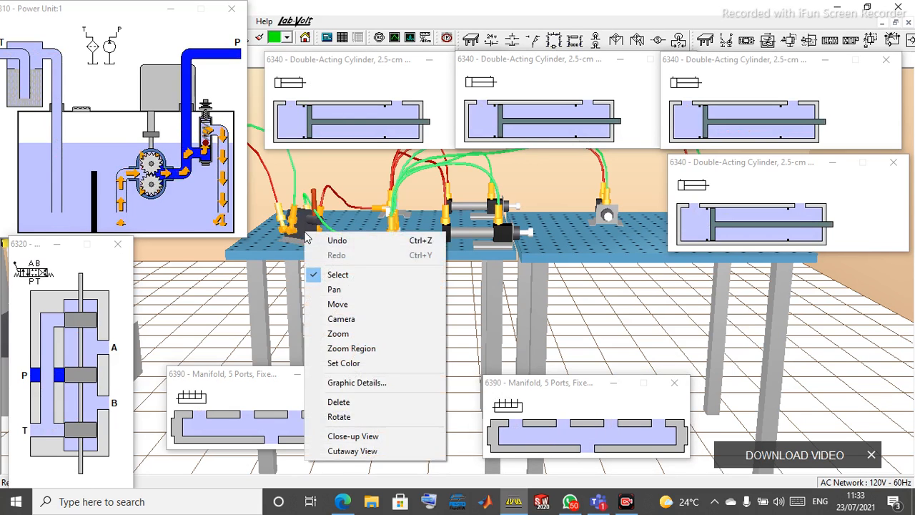
click(362, 421)
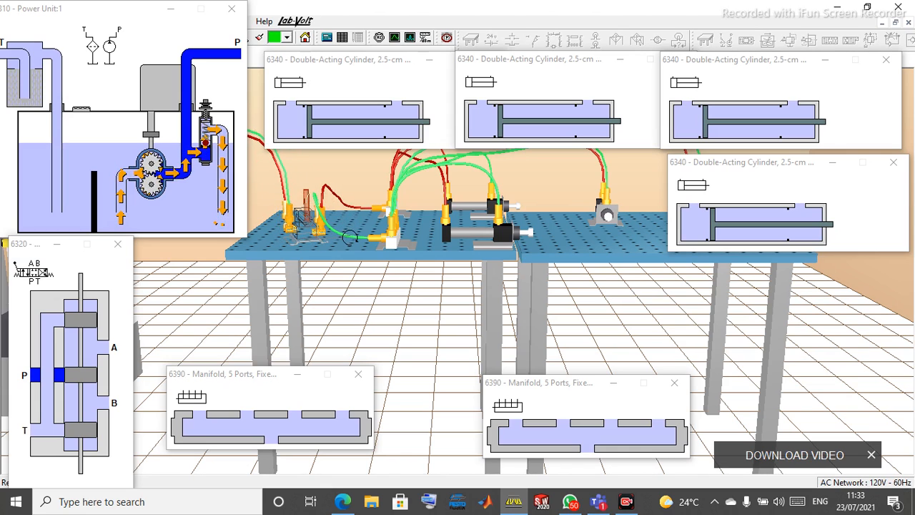
click(342, 238)
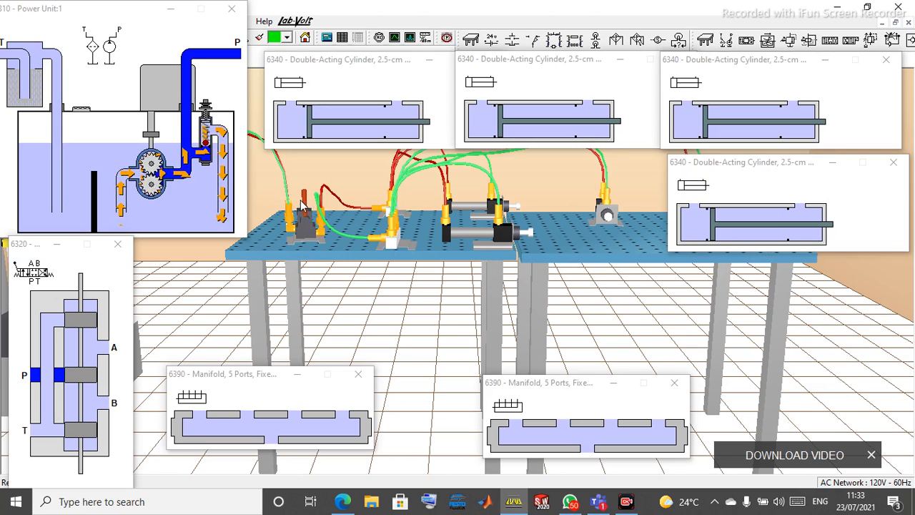
Hold the directional valve's lever in the P-to-A position until all four cylinders extend fully
drag(304, 200, 294, 158)
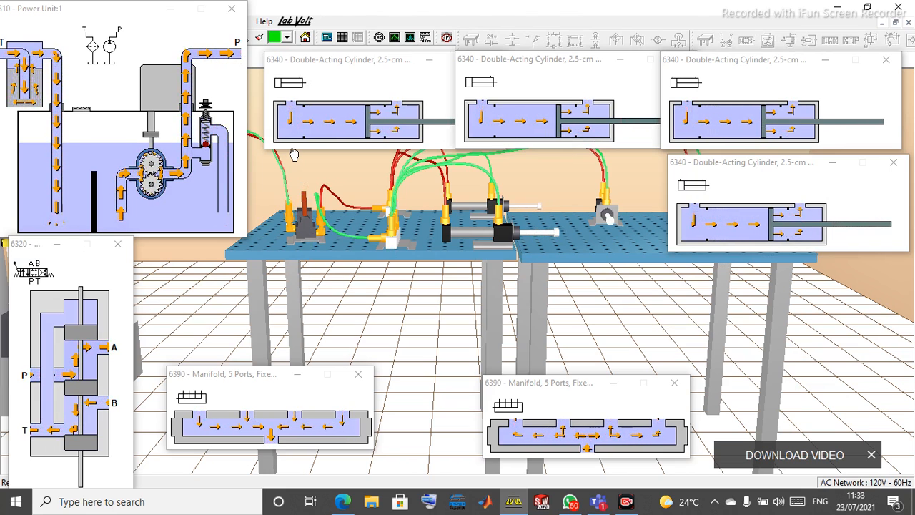
drag(293, 153, 294, 154)
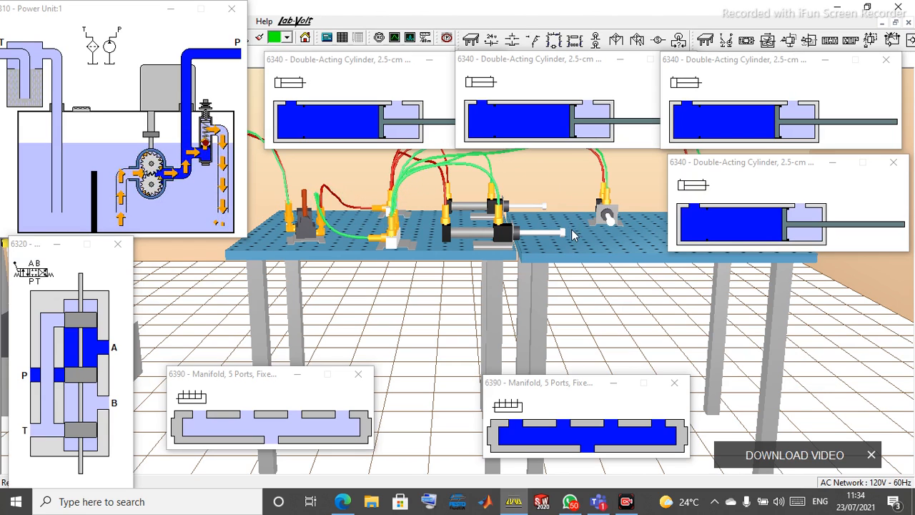
Shift the directional valve's lever to the P-to-B position to retract all four cylinders, and back to P-to-A to extend them fully again
click(304, 195)
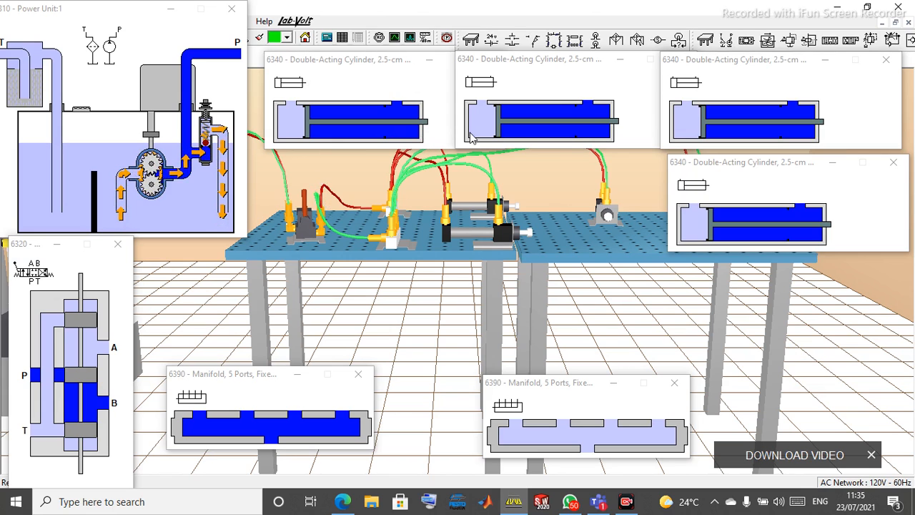
click(305, 198)
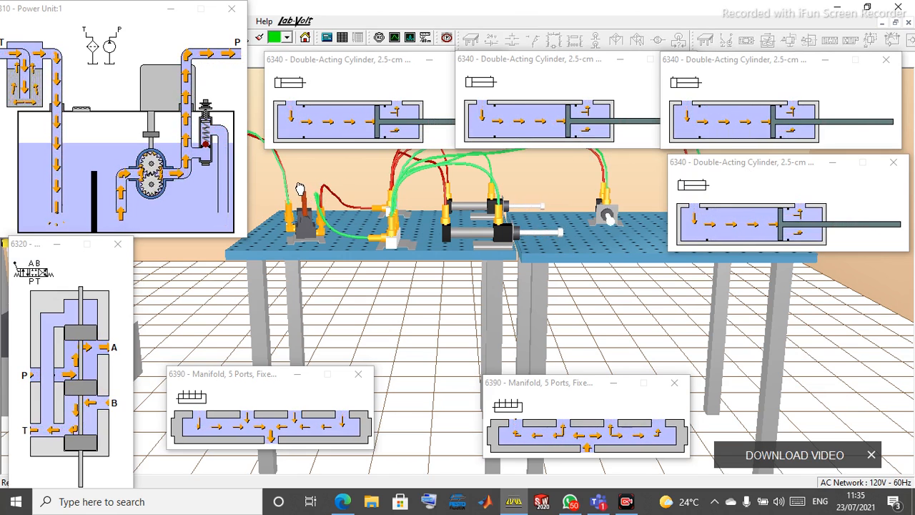
click(301, 190)
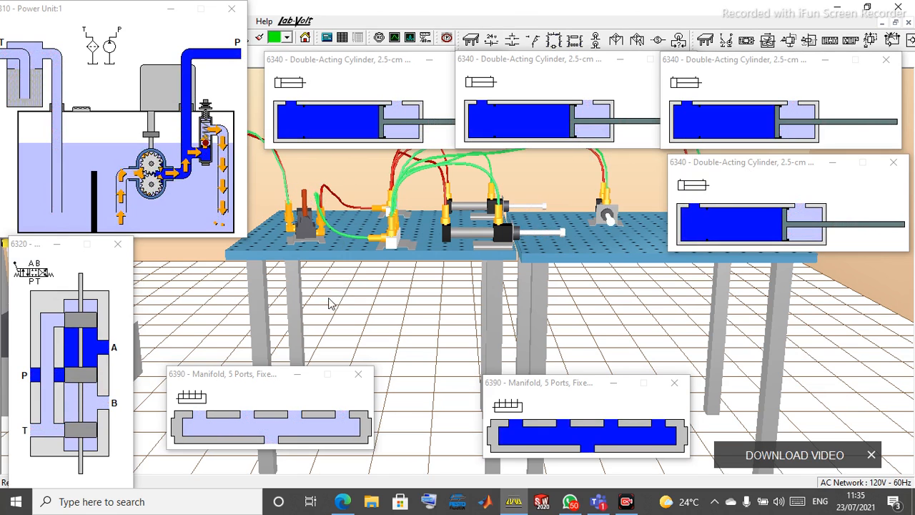